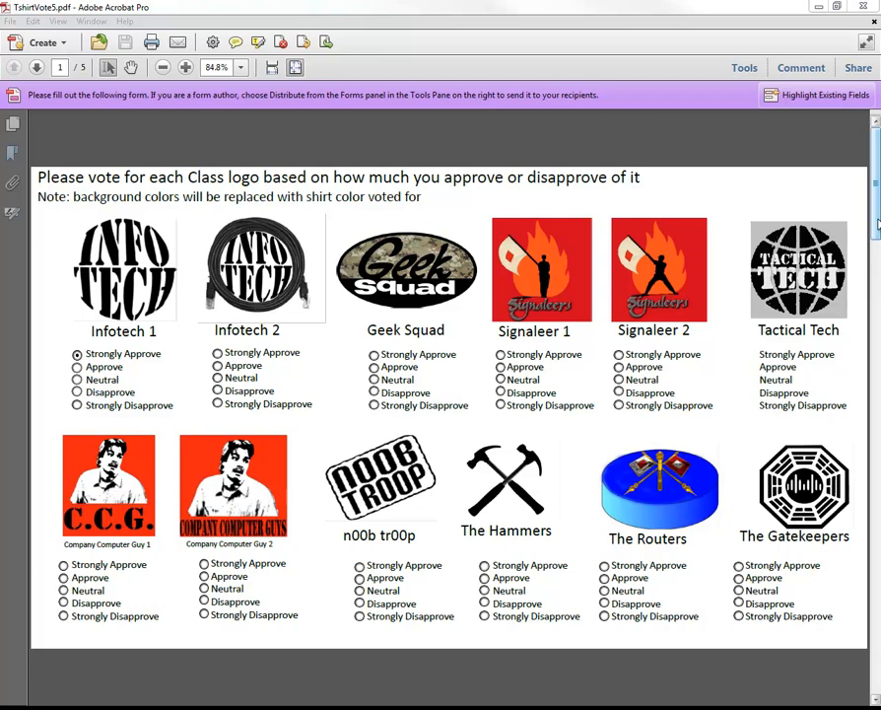
# Step: Look through all five pages of the T-shirt voting form, from the logo votes to the remarks page
pyautogui.moveTo(877, 225); pyautogui.dragTo(876, 283)
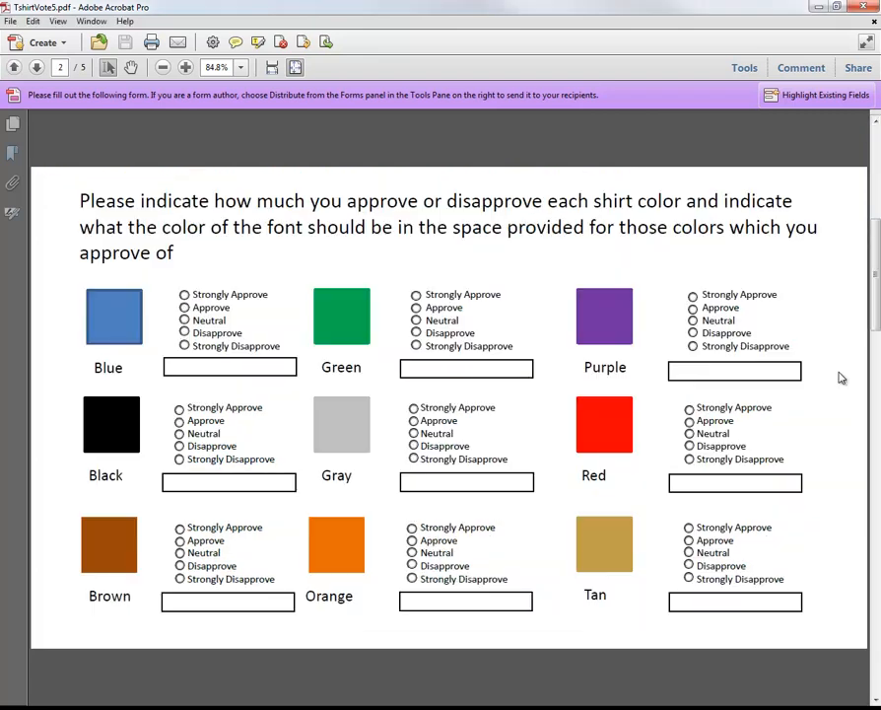
pyautogui.scroll(-3, 841, 377)
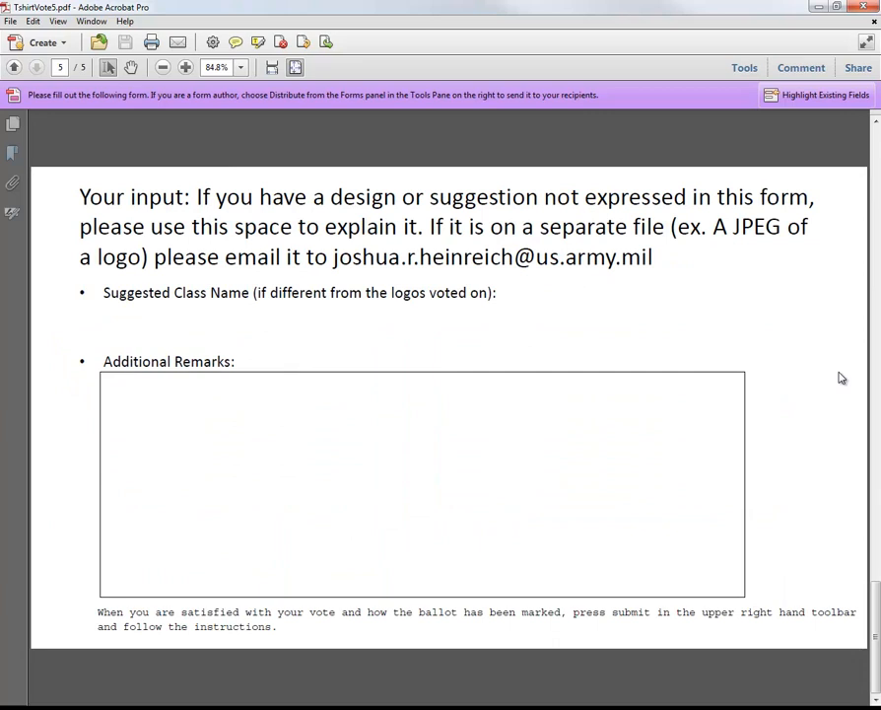
pyautogui.scroll(5, 841, 377)
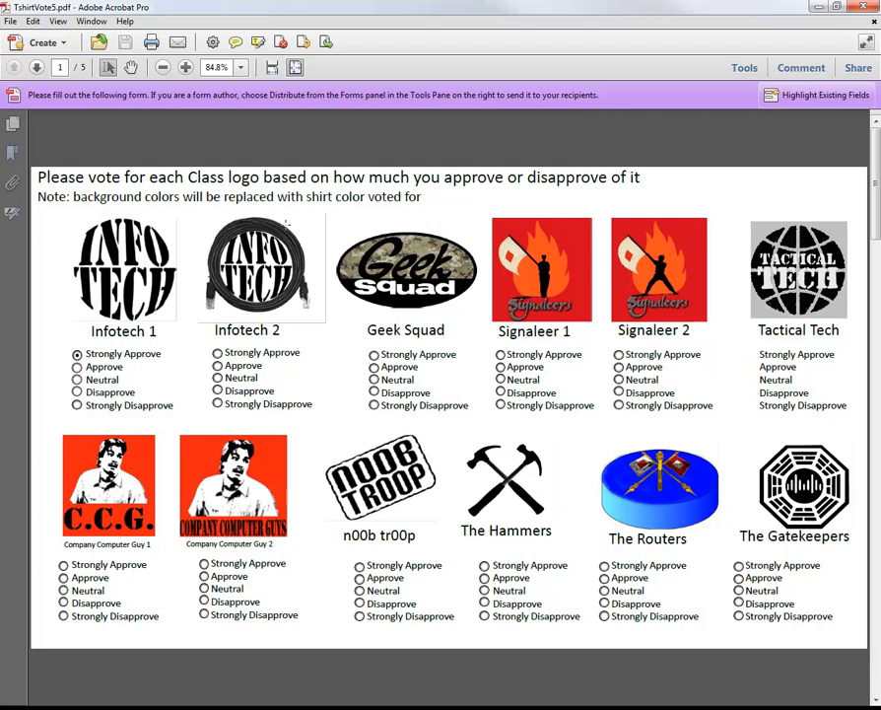
pyautogui.scroll(-3, 286, 227)
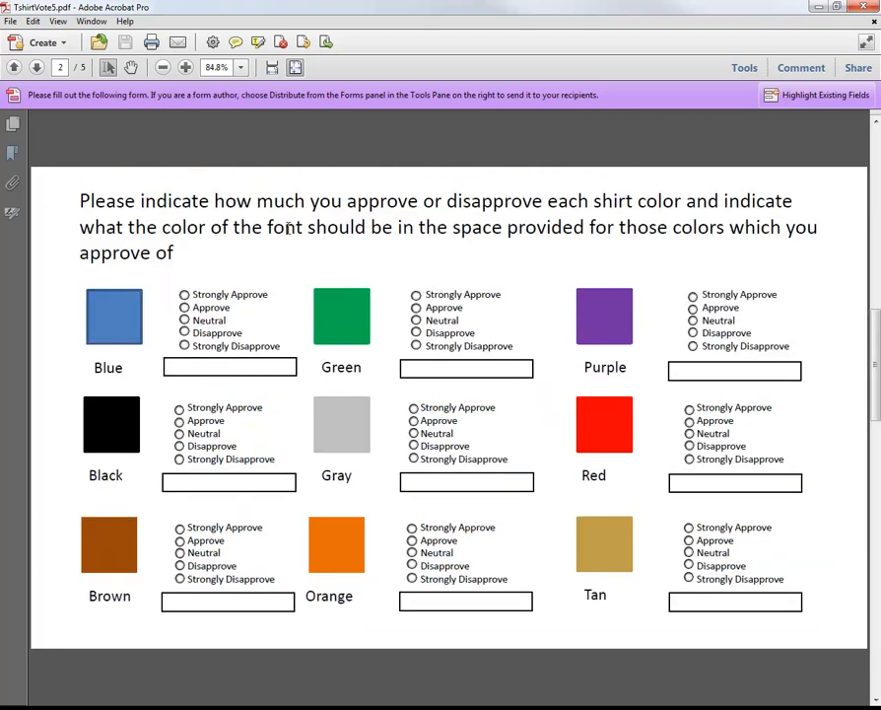
pyautogui.scroll(-3, 287, 227)
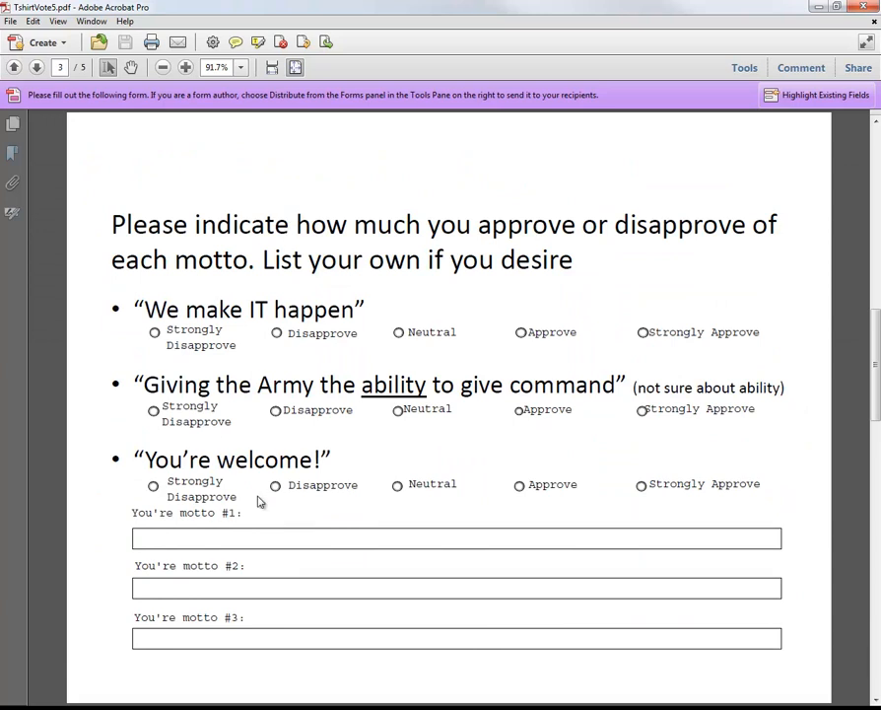
pyautogui.scroll(-3, 181, 349)
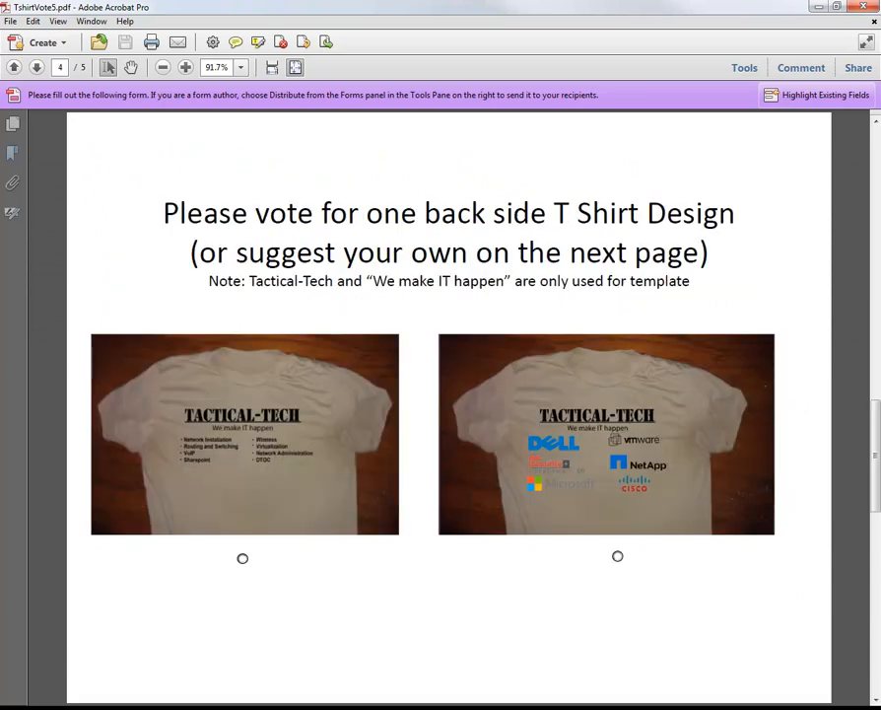
pyautogui.scroll(-3, 340, 476)
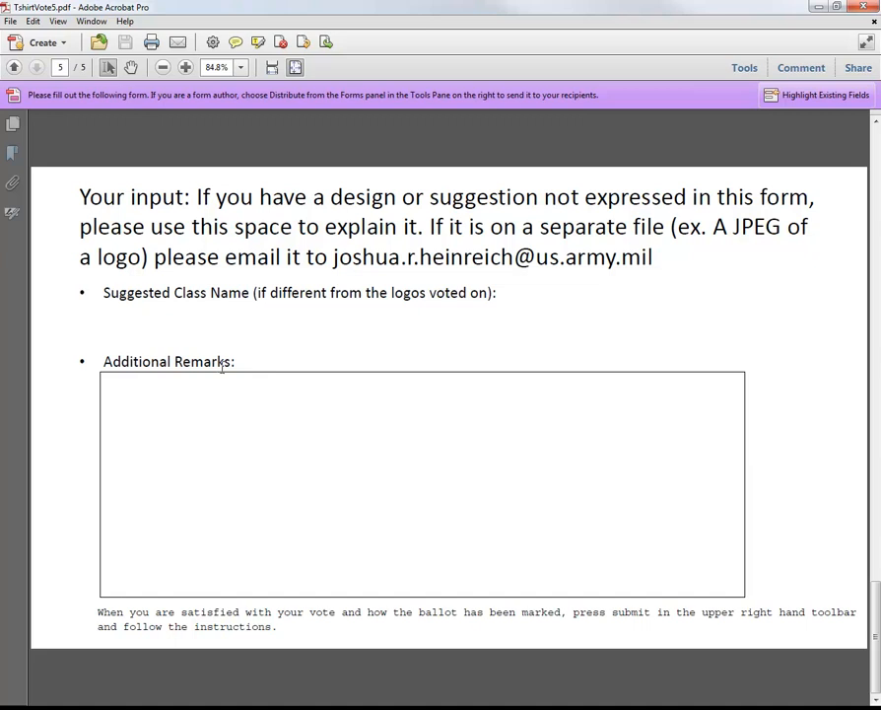
pyautogui.scroll(4, 366, 467)
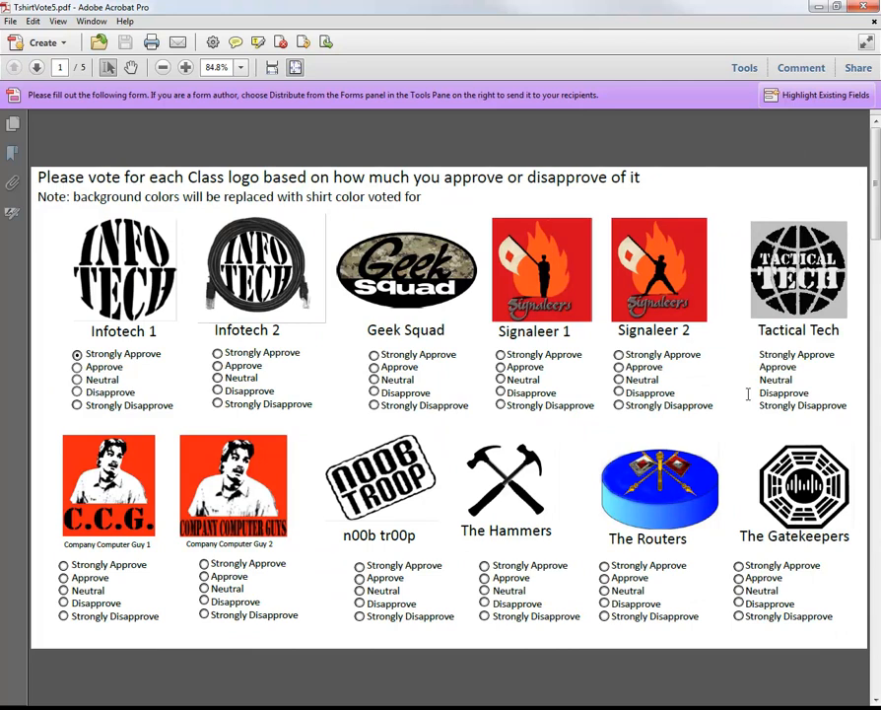
# Step: Open the form for editing and duplicate the five Signaleer 2 radio buttons on page 1
pyautogui.click(745, 68)
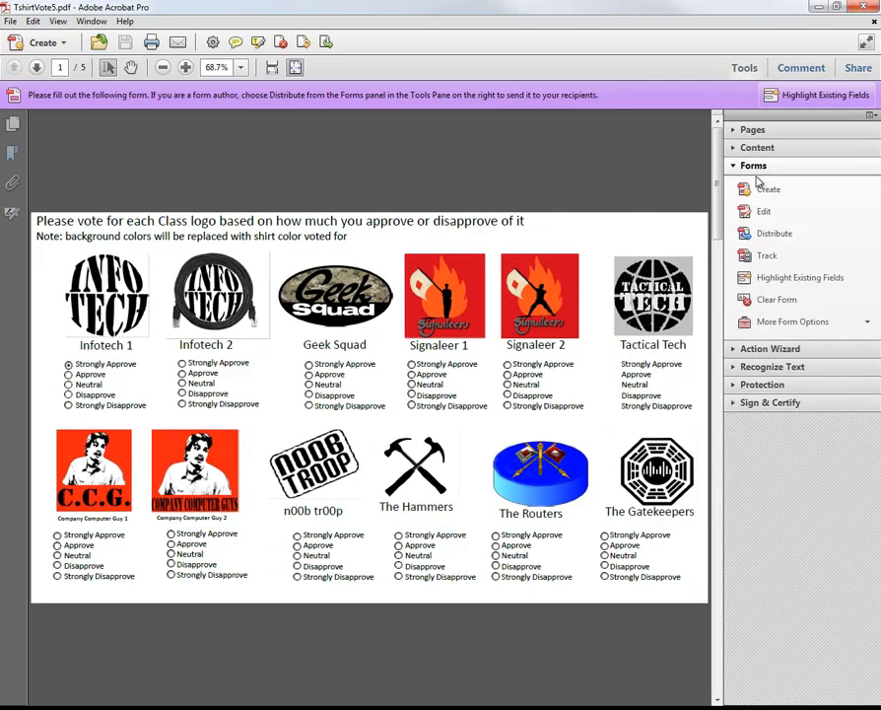
pyautogui.click(762, 212)
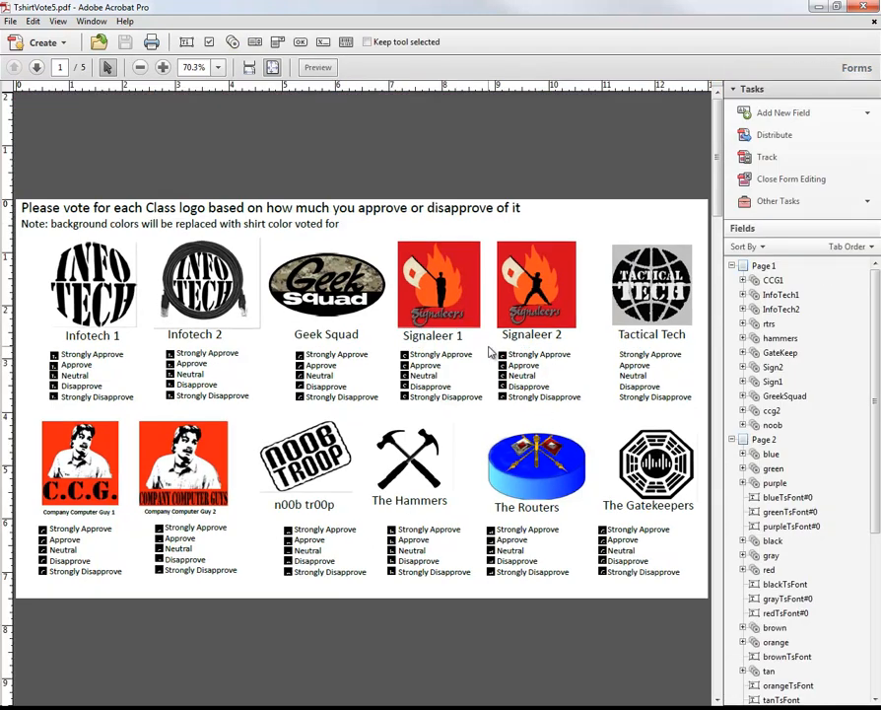
pyautogui.moveTo(488, 347); pyautogui.dragTo(511, 412)
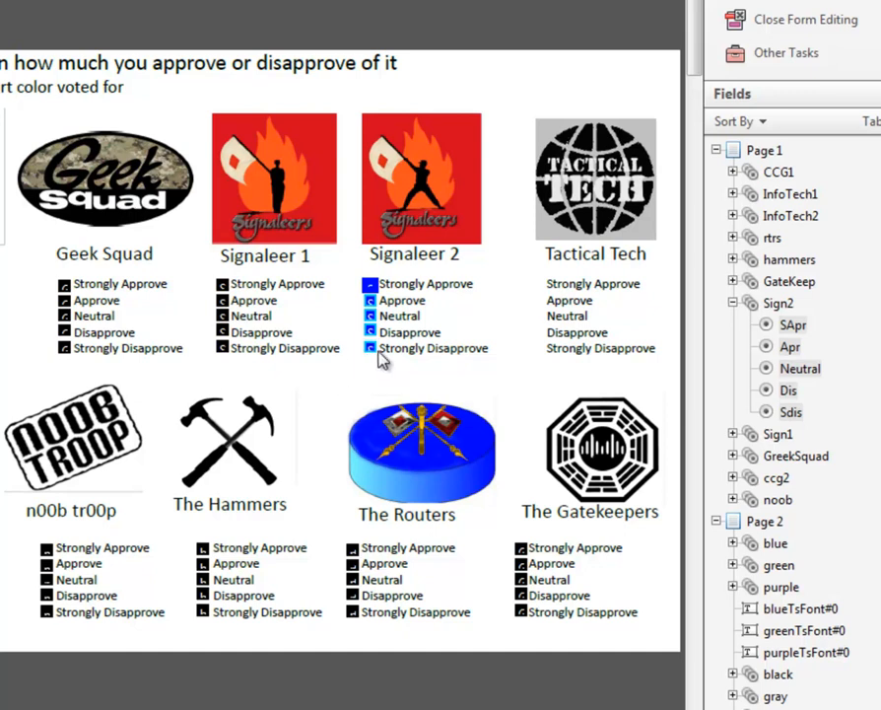
pyautogui.rightClick(379, 357)
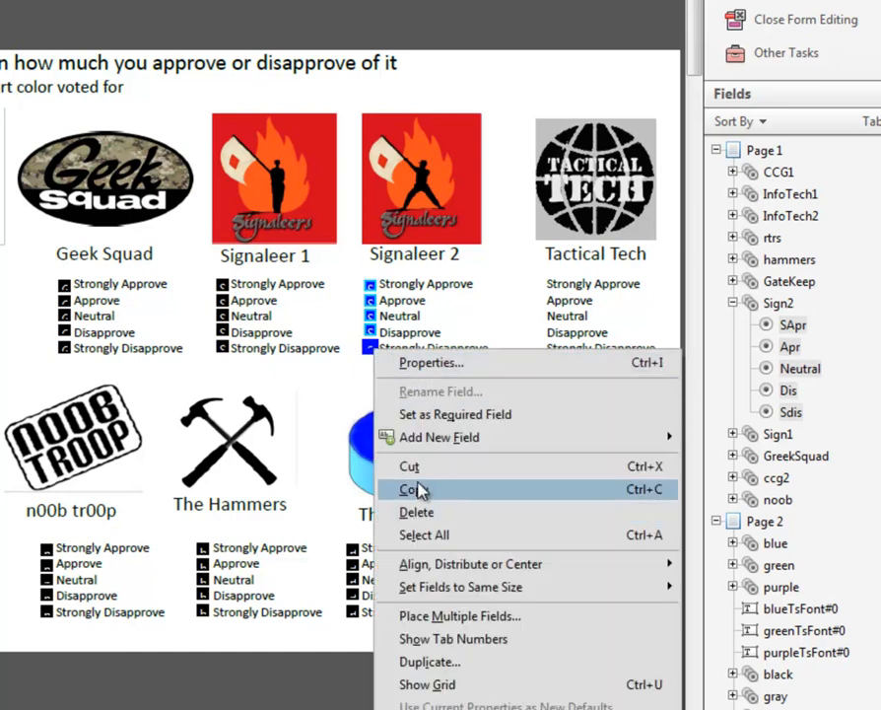
pyautogui.click(418, 490)
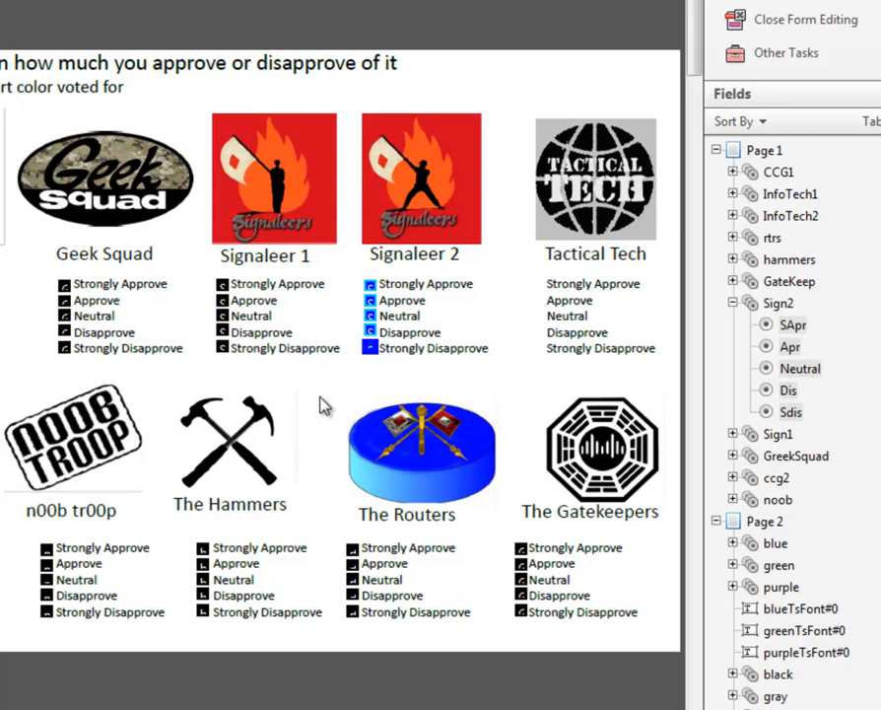
pyautogui.rightClick(325, 405)
pyautogui.click(347, 490)
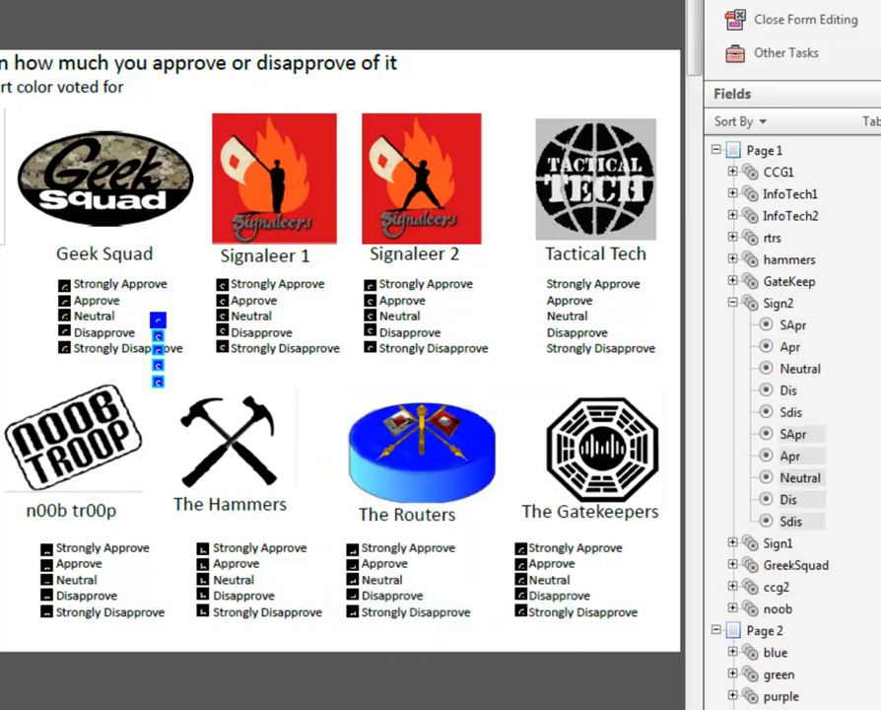
# Step: Place the pasted radio buttons beside the Tactical Tech rating options, aligned with their labels
pyautogui.hotkey('ctrl', '=')
pyautogui.moveTo(212, 706); pyautogui.dragTo(379, 706)
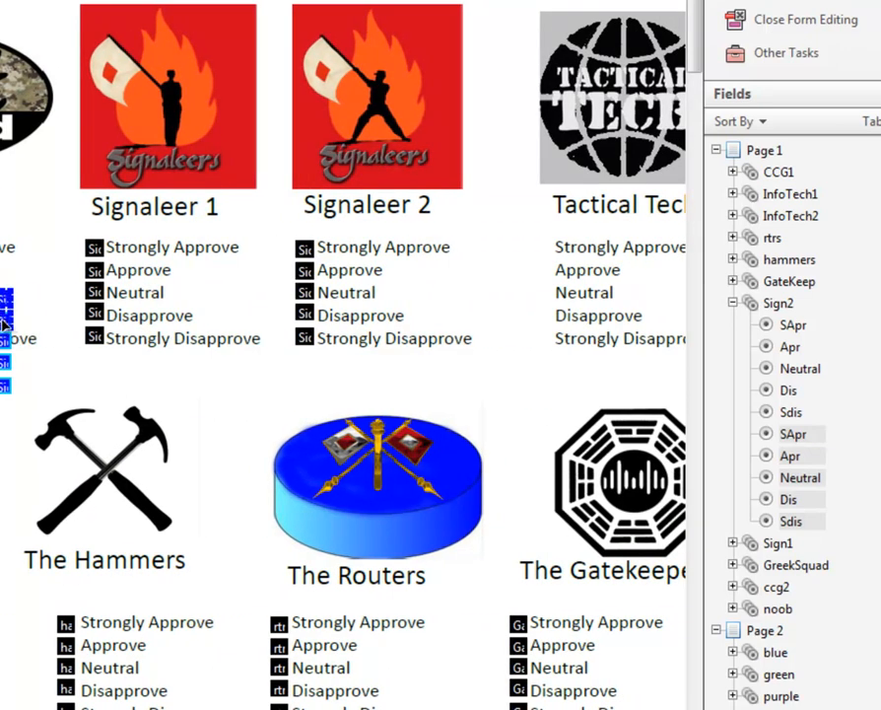
pyautogui.moveTo(7, 321); pyautogui.dragTo(542, 277)
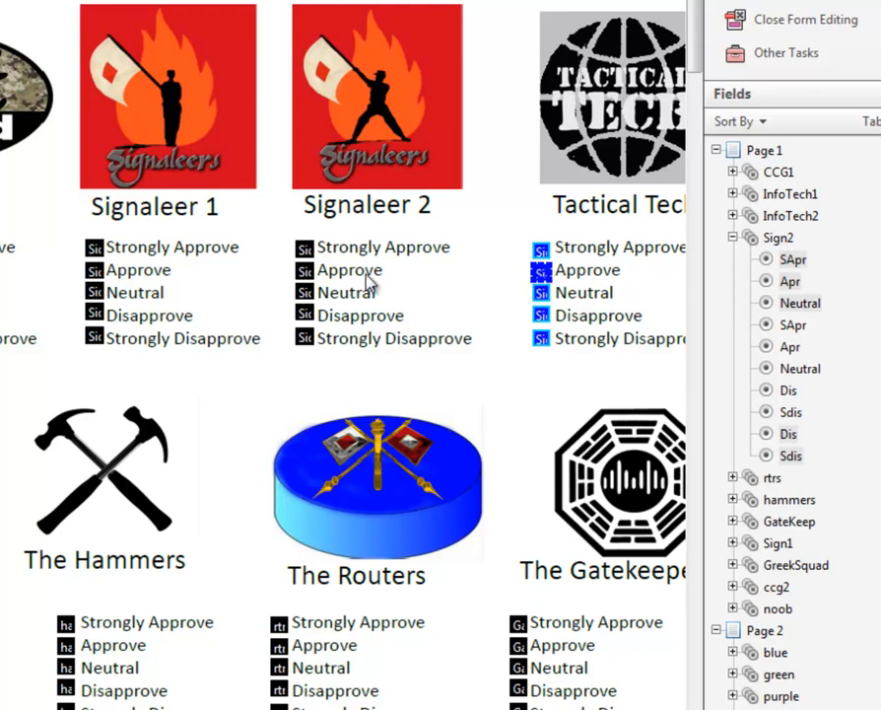
pyautogui.moveTo(284, 245); pyautogui.dragTo(345, 357)
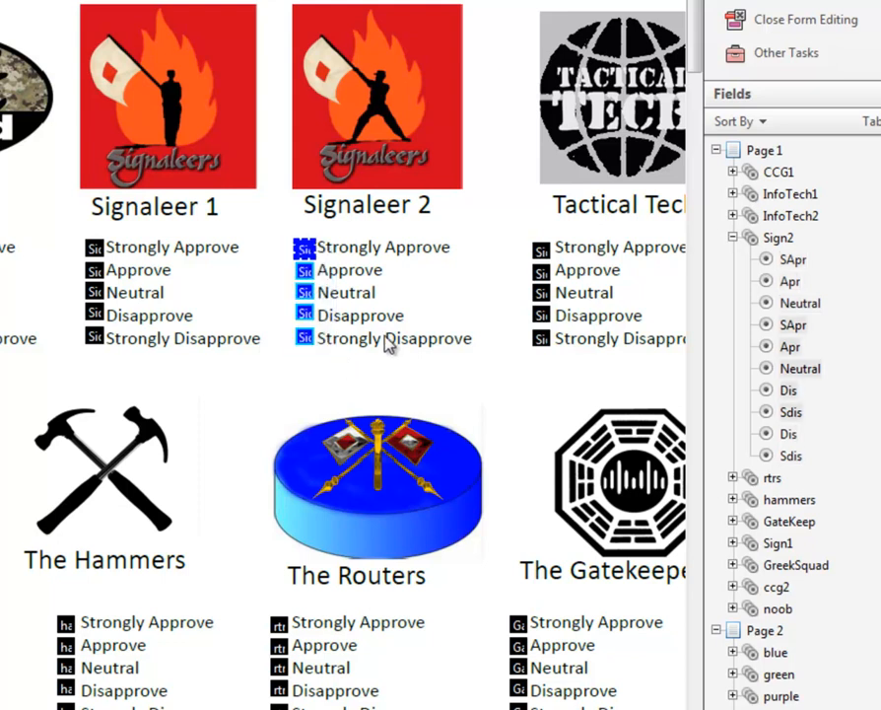
pyautogui.moveTo(517, 238); pyautogui.dragTo(567, 374)
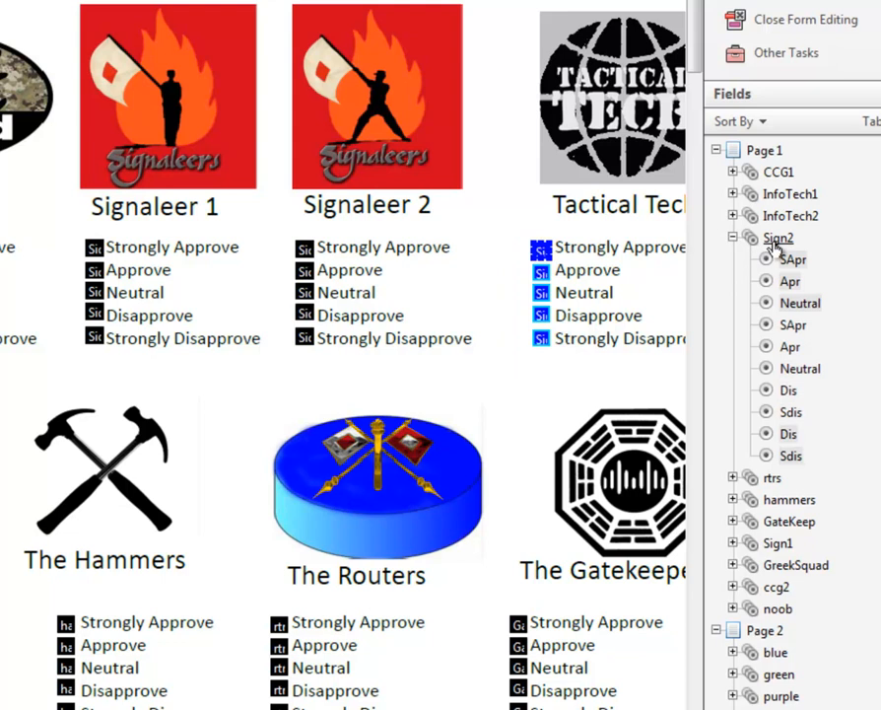
pyautogui.rightClick(546, 255)
pyautogui.click(566, 272)
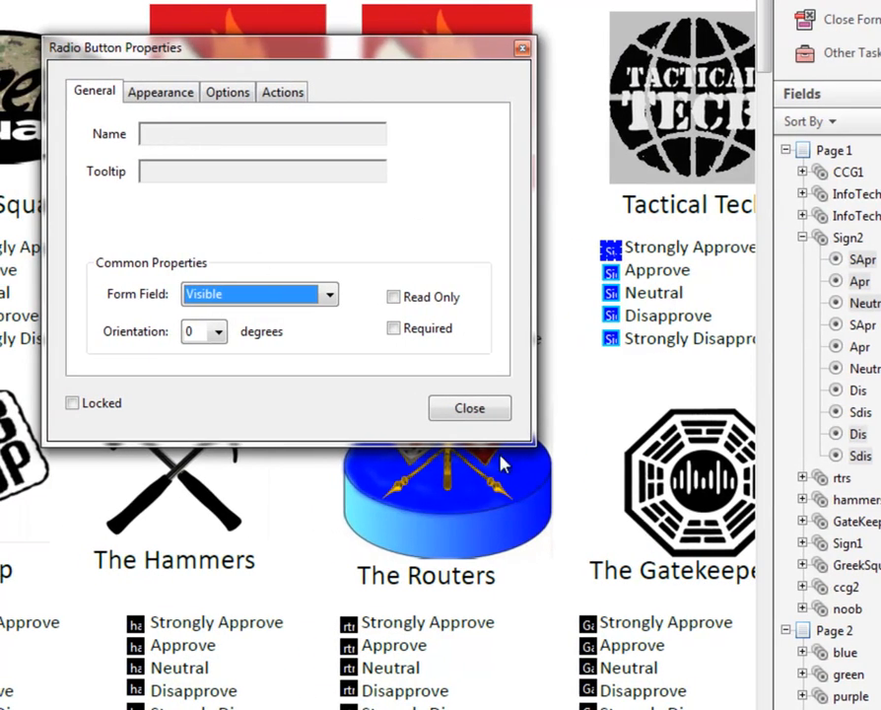
pyautogui.click(469, 407)
# Step: Name Tactical Tech's Strongly Approve radio button TacTech and set its button choice to SApr
pyautogui.click(594, 254)
pyautogui.rightClick(603, 251)
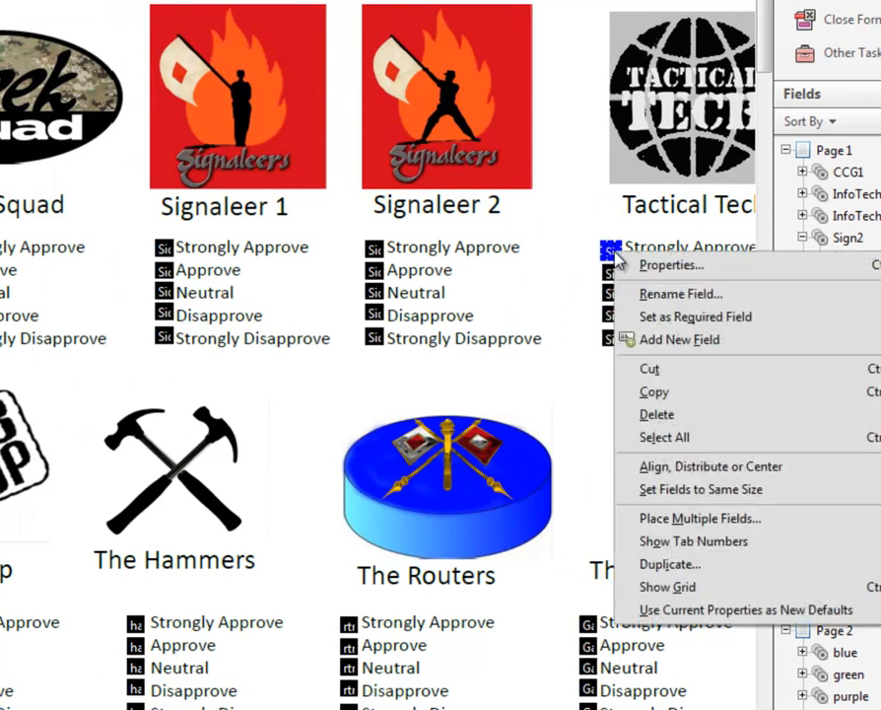
pyautogui.click(650, 264)
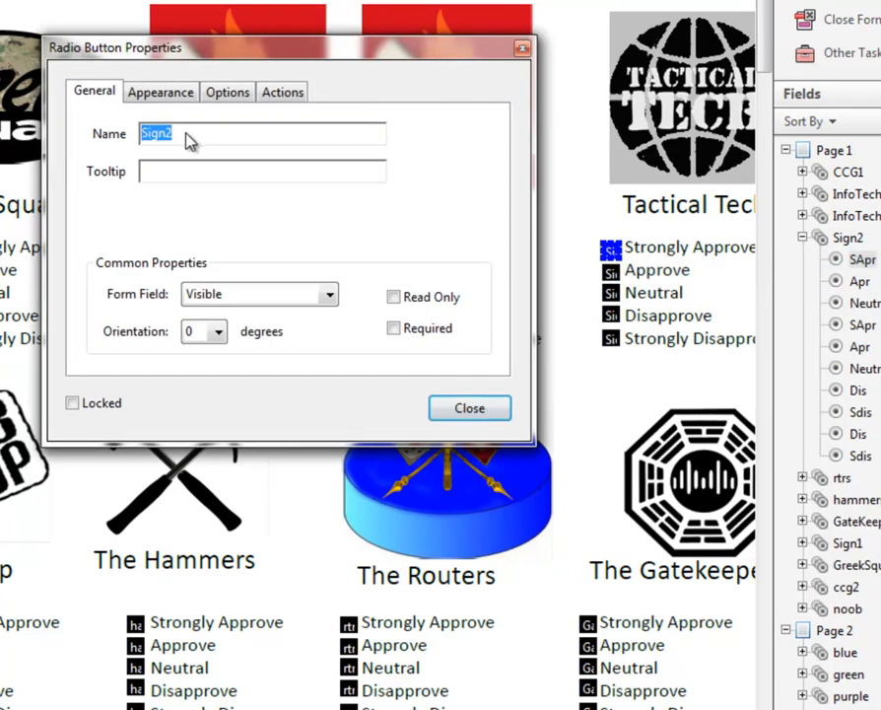
pyautogui.write('TacTech')
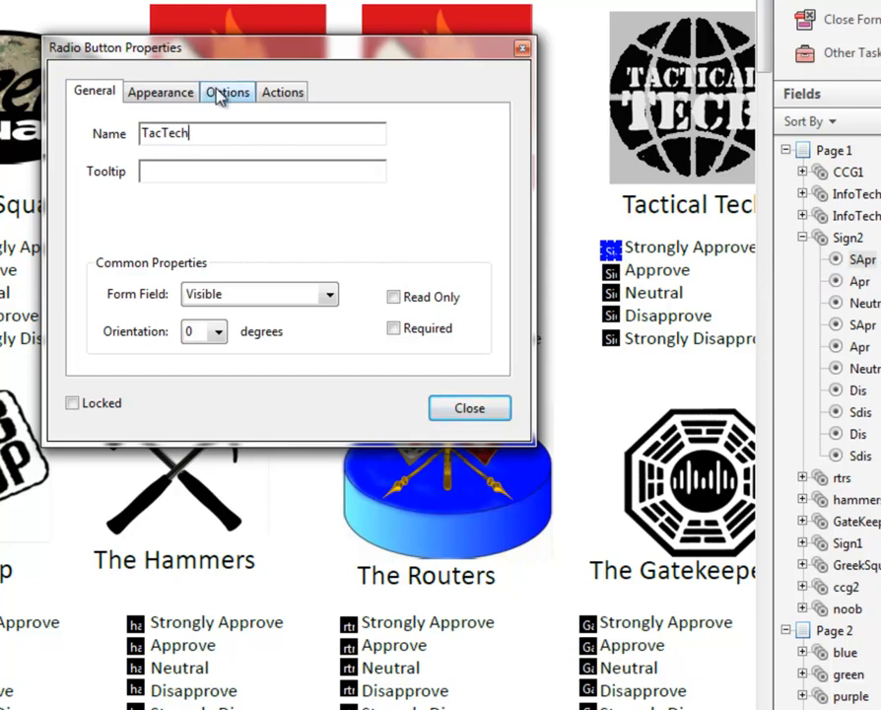
pyautogui.click(219, 92)
pyautogui.click(246, 170)
pyautogui.moveTo(247, 171); pyautogui.dragTo(212, 175)
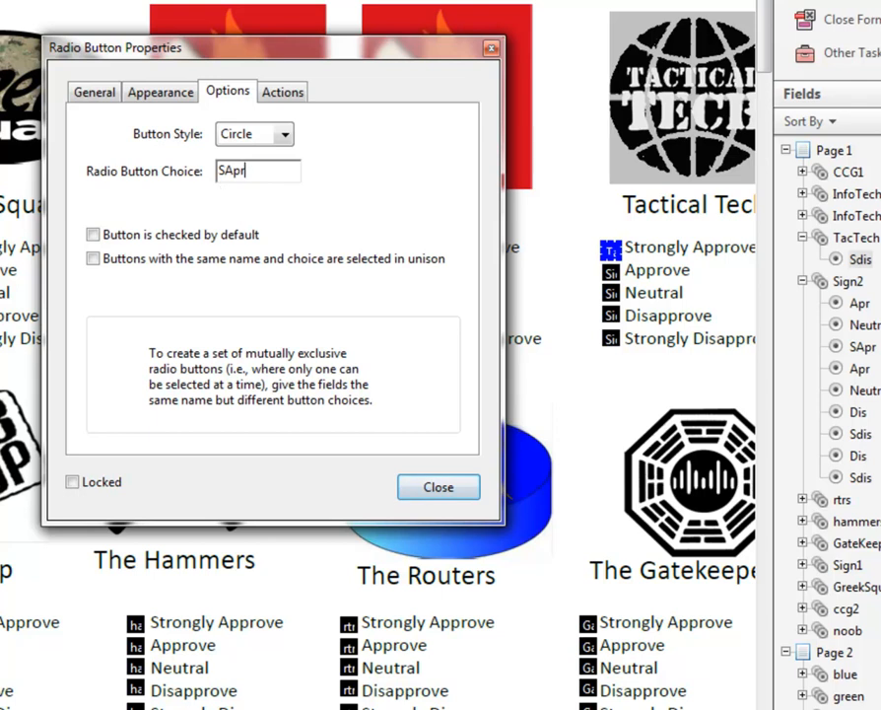
pyautogui.press('Return')
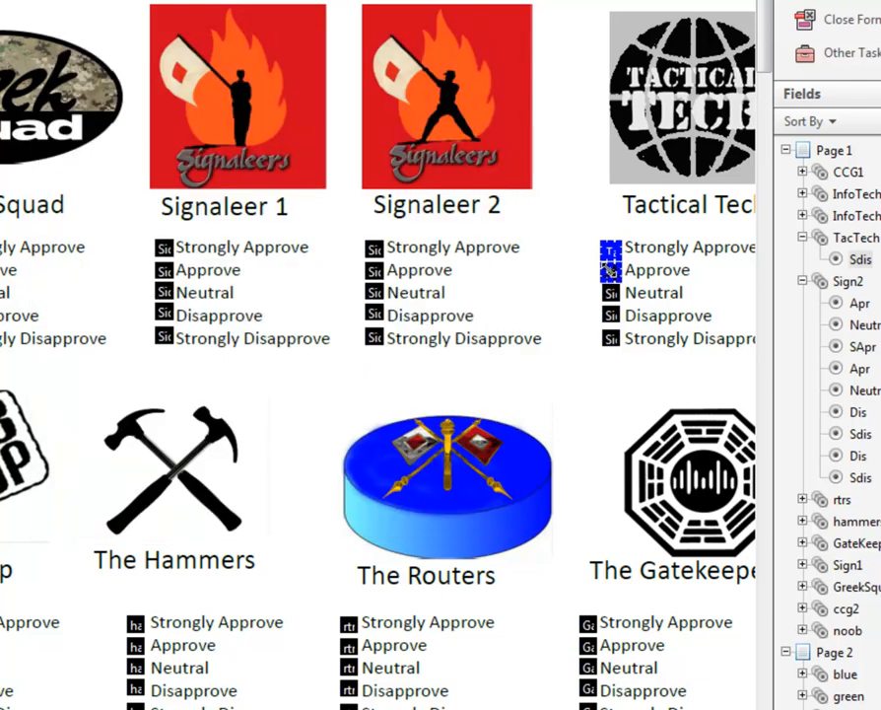
# Step: Name Tactical Tech's Approve radio button TacTech and set its button choice to Apr
pyautogui.click(612, 268)
pyautogui.rightClick(612, 269)
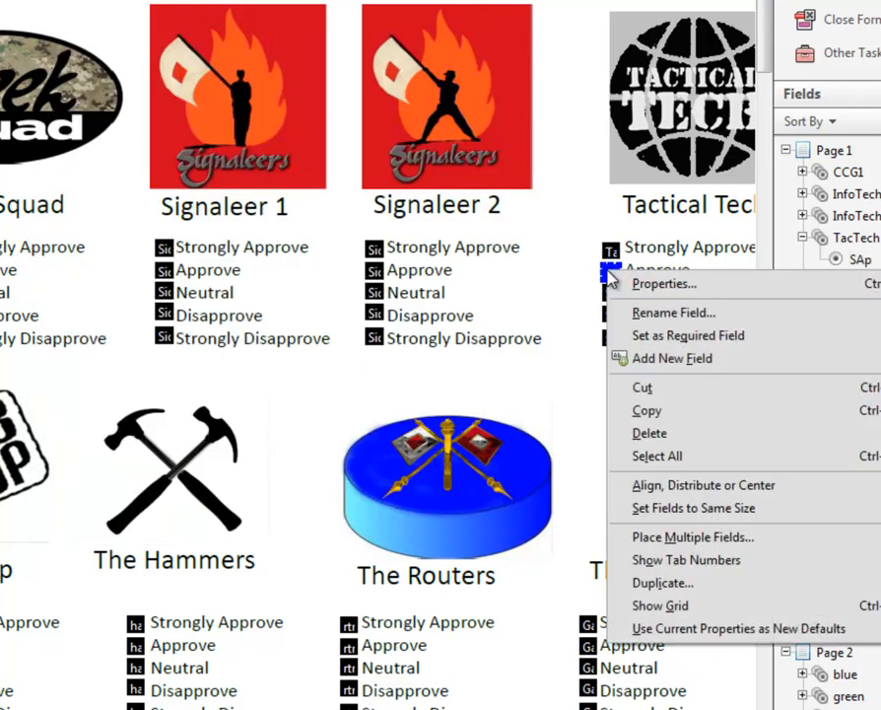
pyautogui.click(688, 296)
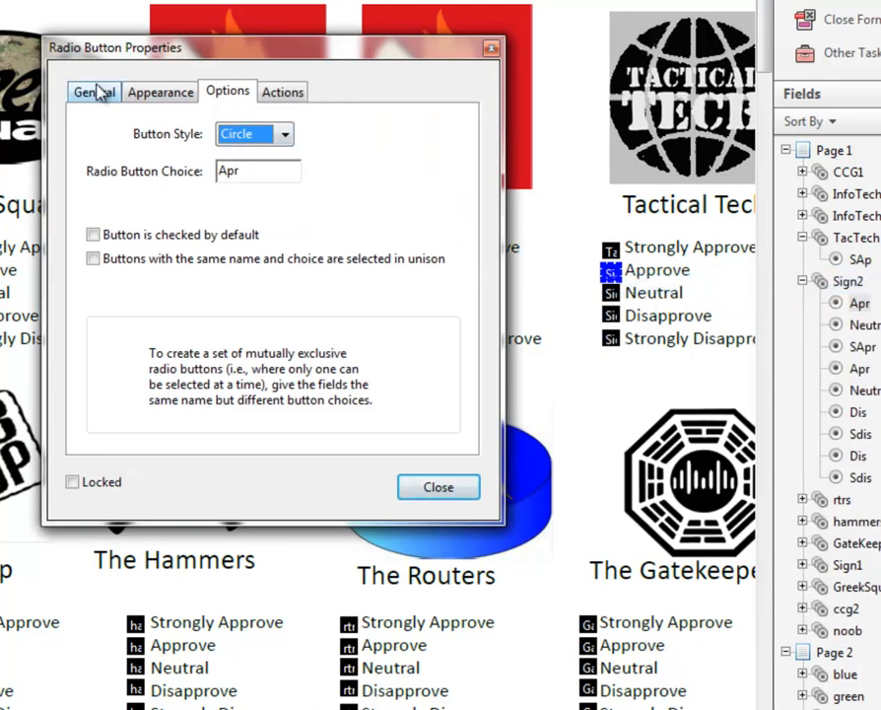
pyautogui.click(98, 91)
pyautogui.write('Tac')
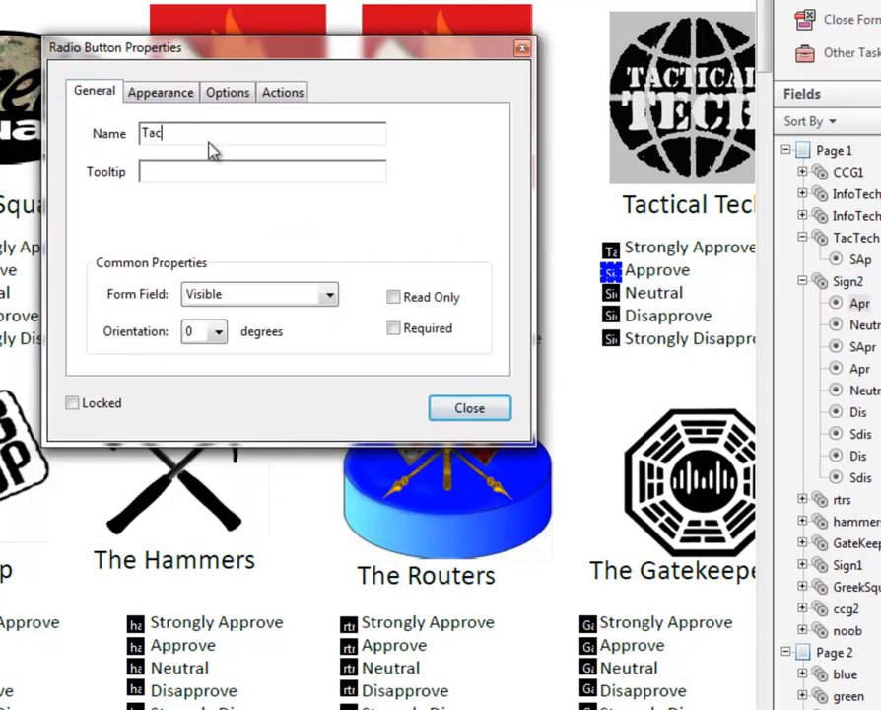
pyautogui.write('Tech')
pyautogui.click(224, 94)
pyautogui.doubleClick(237, 171)
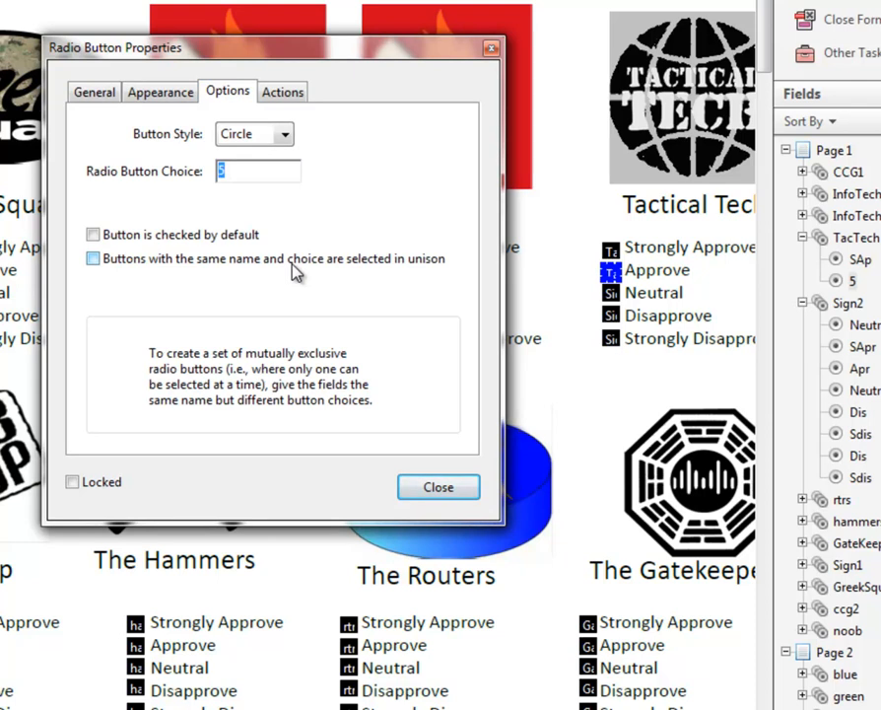
pyautogui.write('Apr')
pyautogui.click(422, 487)
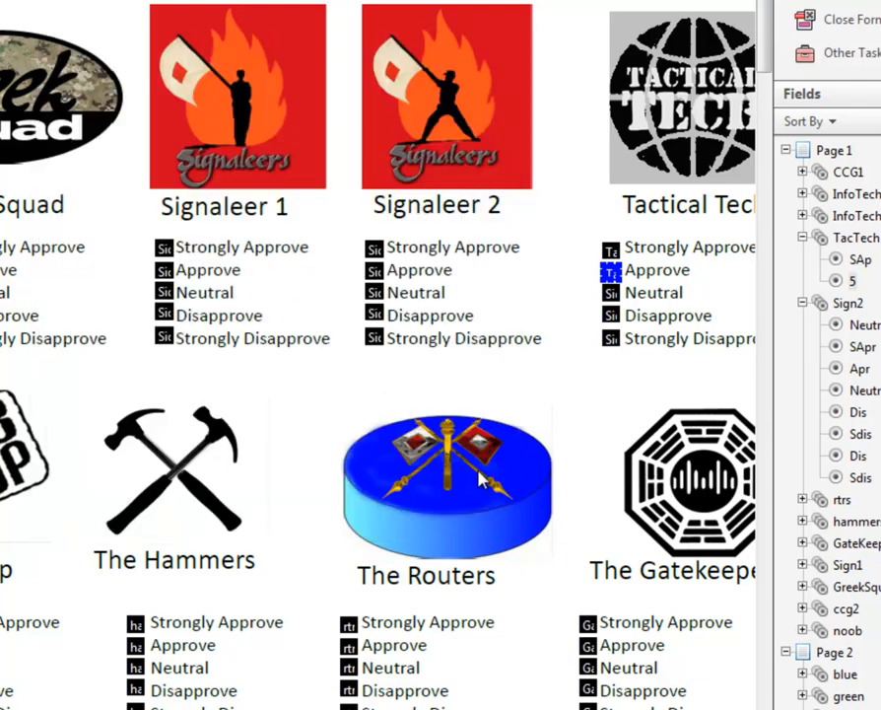
# Step: Name Tactical Tech's Neutral radio button TacTech and set its button choice to Neutral
pyautogui.rightClick(612, 295)
pyautogui.click(660, 309)
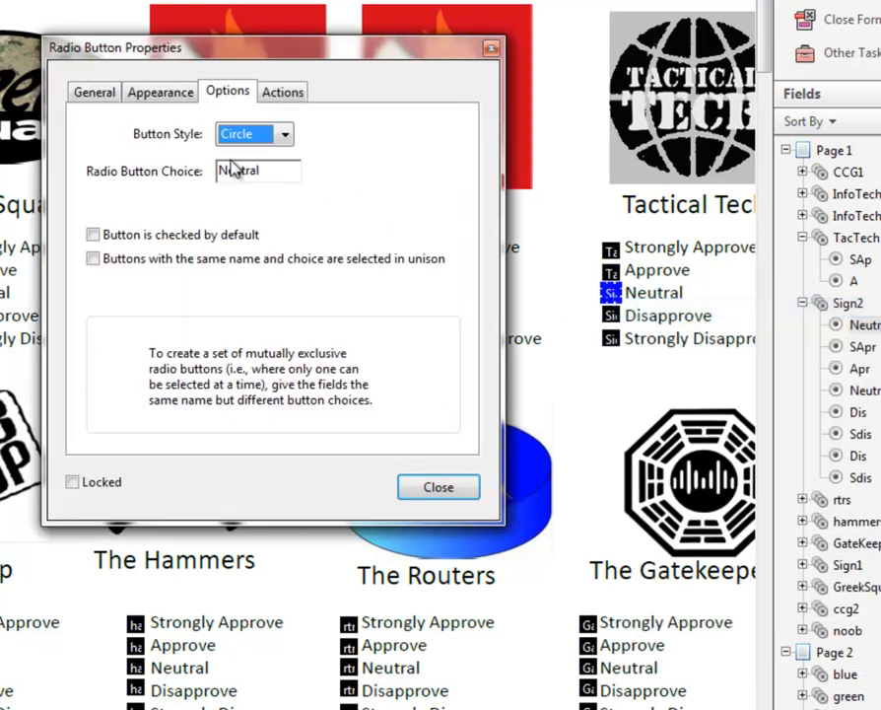
pyautogui.click(98, 92)
pyautogui.write('TacTech')
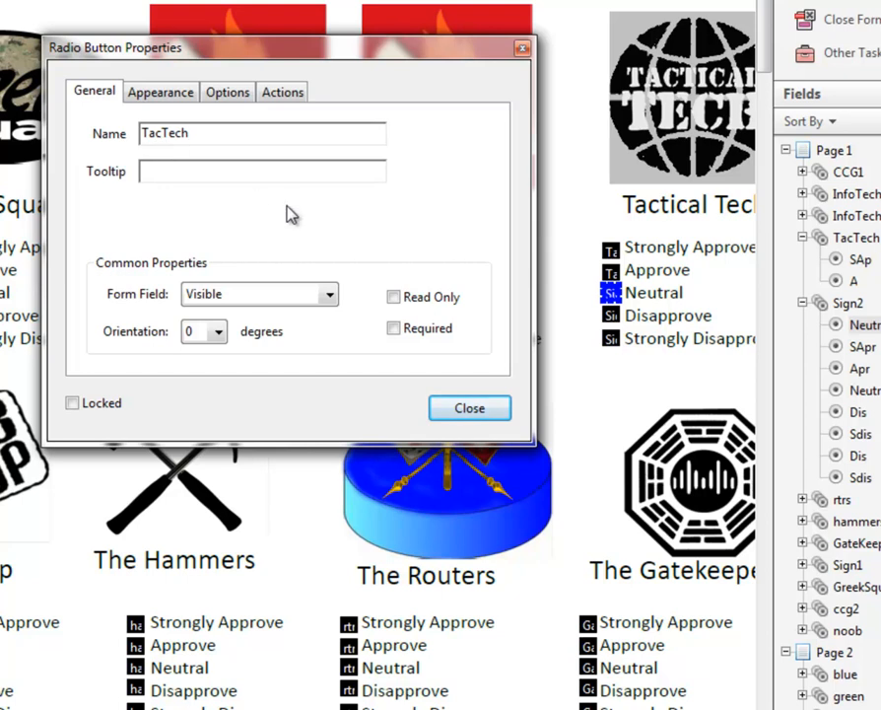
pyautogui.click(228, 91)
pyautogui.moveTo(228, 172); pyautogui.dragTo(200, 174)
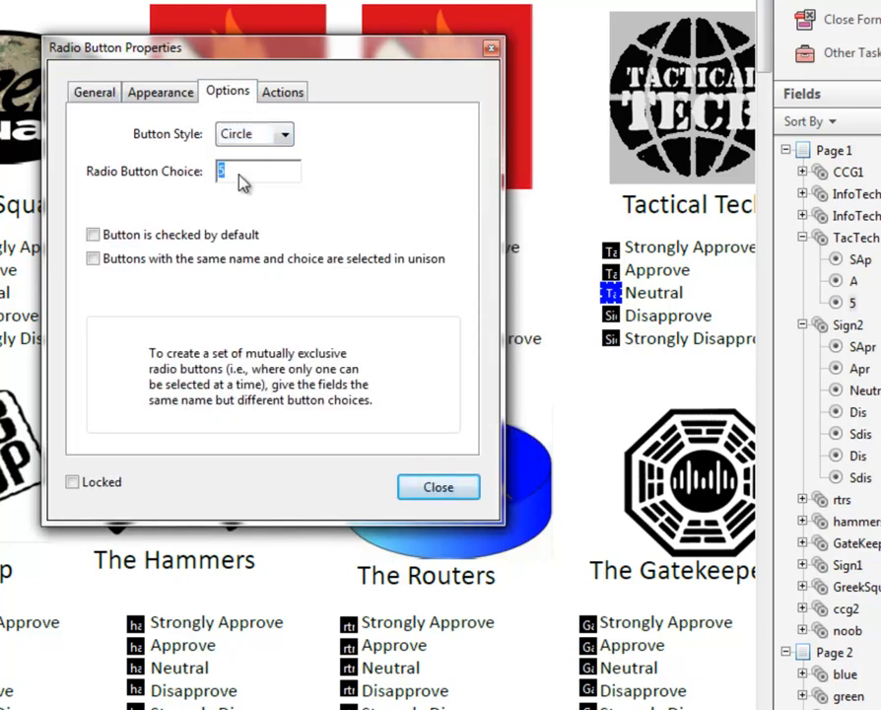
pyautogui.write('Neutral')
pyautogui.click(407, 477)
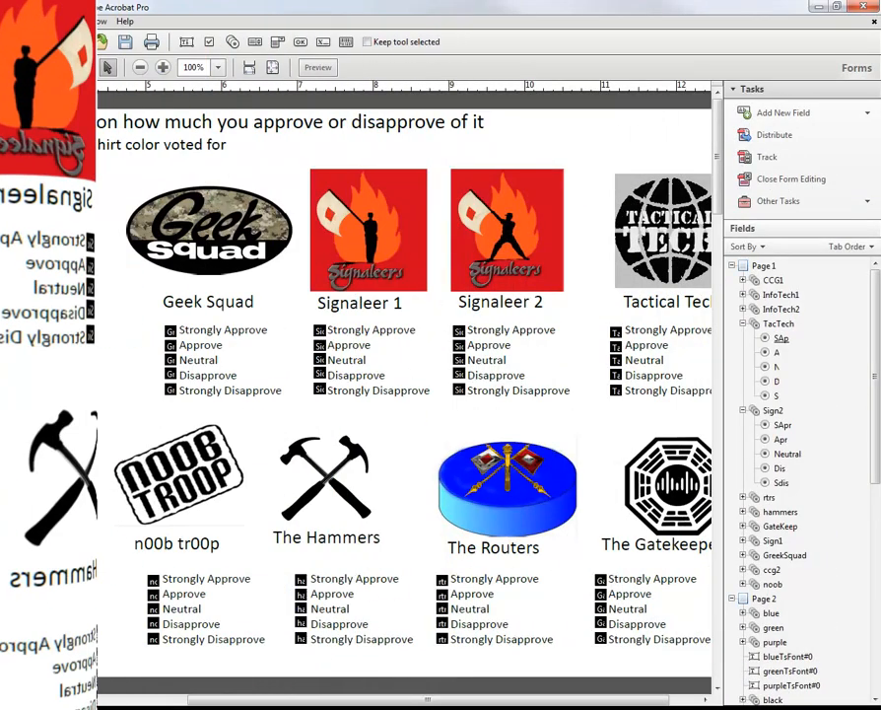
# Step: Check which radio buttons belong to the TacTech group and go to the remarks page, page 5
pyautogui.click(778, 325)
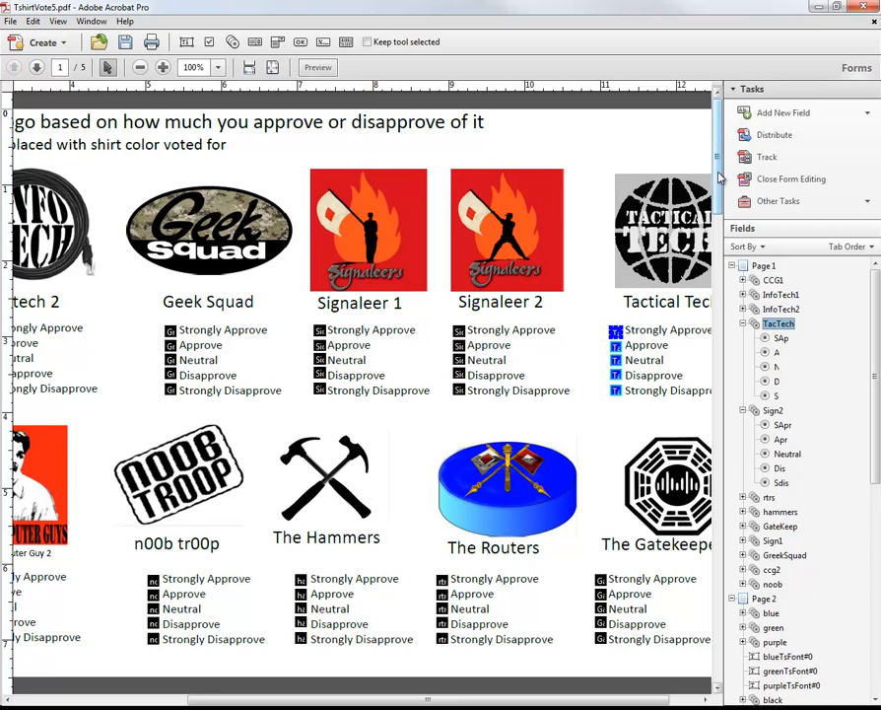
pyautogui.moveTo(719, 177); pyautogui.dragTo(739, 673)
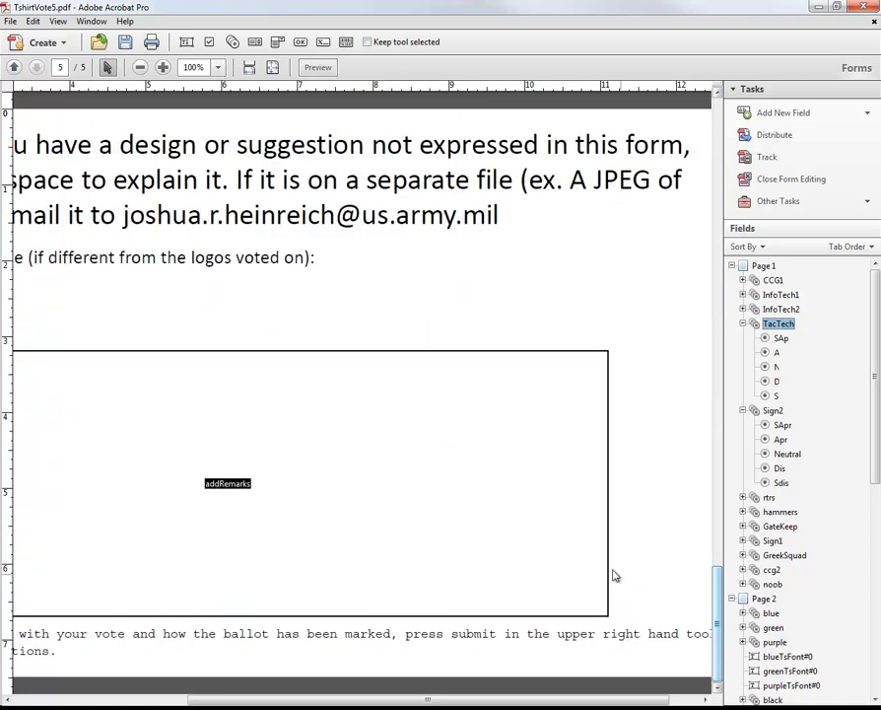
# Step: Add a text field below the Suggested Class Name line and enlarge it to fill the space above Additional Remarks
pyautogui.moveTo(400, 706); pyautogui.dragTo(256, 706)
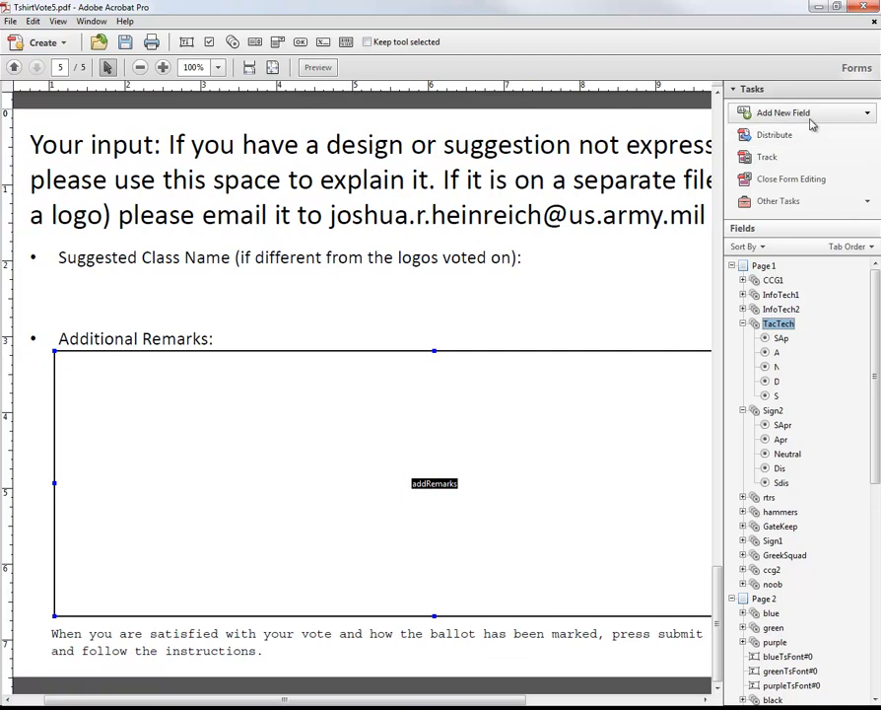
pyautogui.click(779, 112)
pyautogui.click(768, 134)
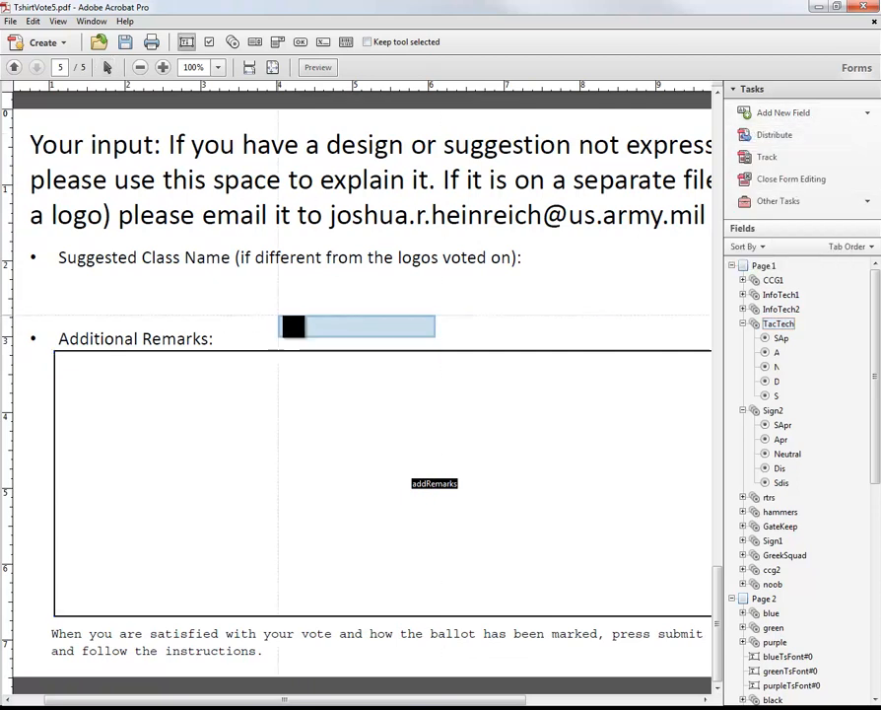
pyautogui.click(51, 278)
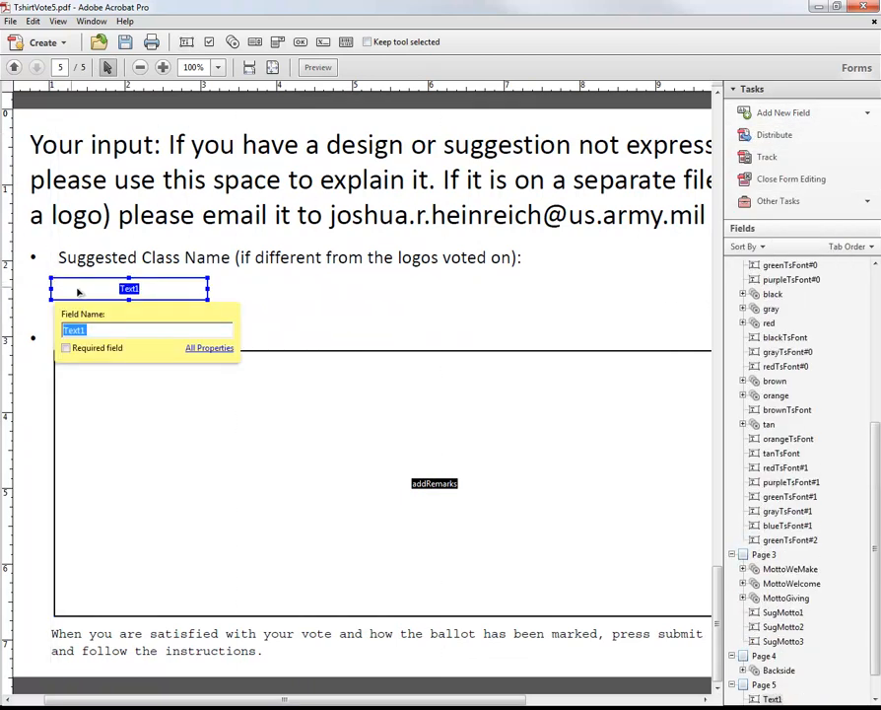
pyautogui.moveTo(207, 298); pyautogui.dragTo(697, 331)
# Step: Name the new text field under Suggested Class Name sugClassNames
pyautogui.rightClick(371, 305)
pyautogui.click(446, 314)
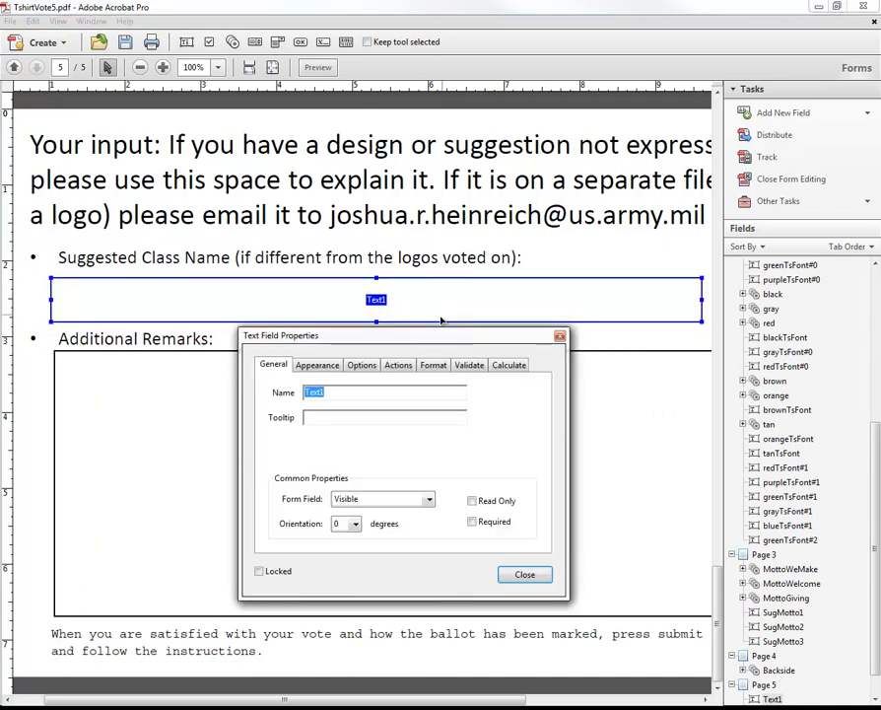
pyautogui.rightClick(341, 397)
pyautogui.click(349, 434)
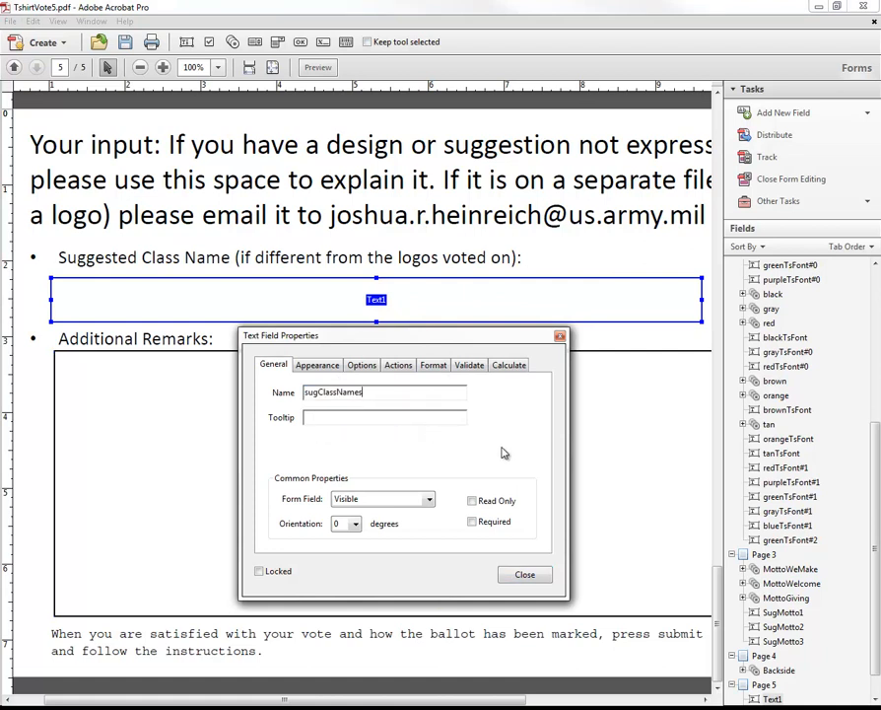
pyautogui.click(523, 574)
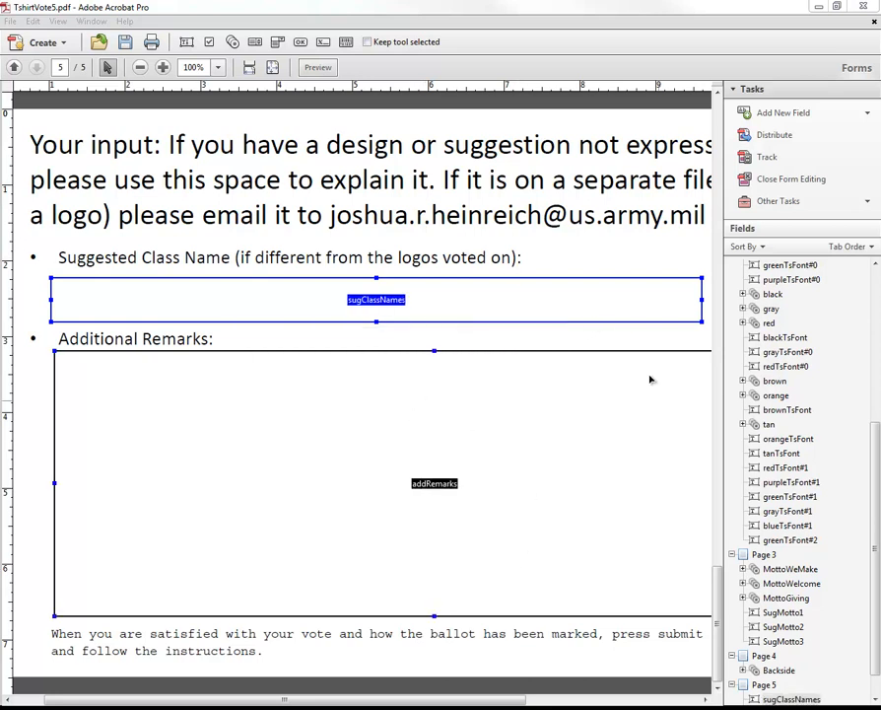
# Step: Widen the sugClassNames field so its right edge lines up with the addRemarks field's right edge
pyautogui.moveTo(455, 702); pyautogui.dragTo(580, 703)
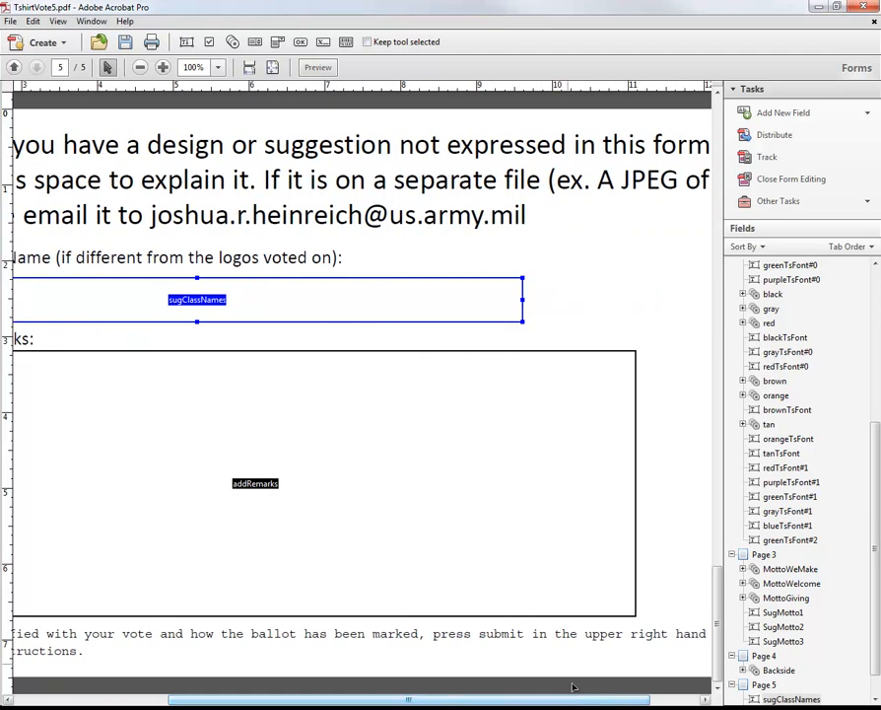
pyautogui.moveTo(522, 298); pyautogui.dragTo(635, 300)
pyautogui.click(643, 547)
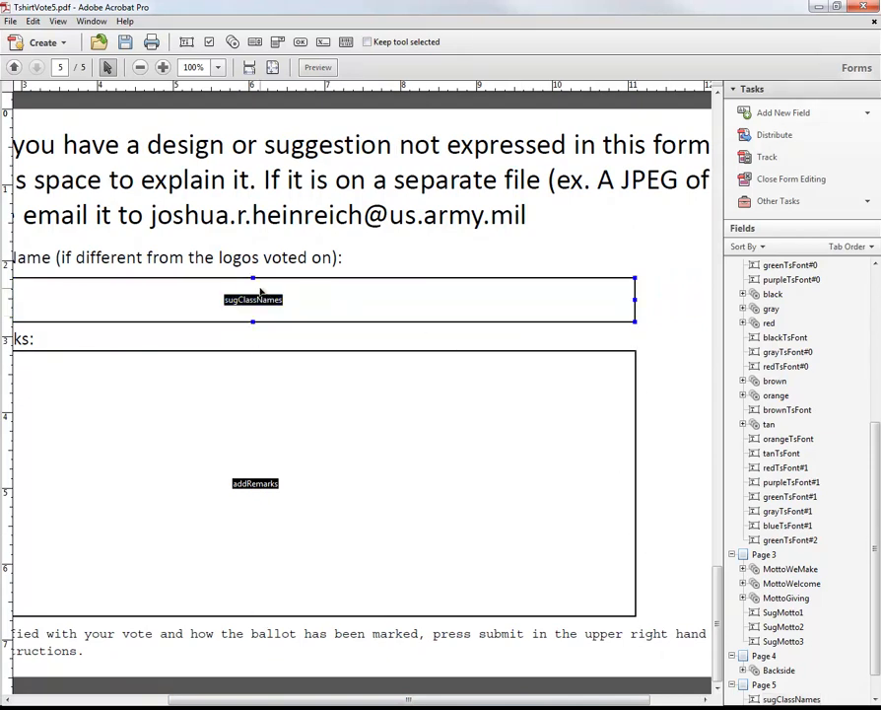
pyautogui.moveTo(443, 701); pyautogui.dragTo(301, 696)
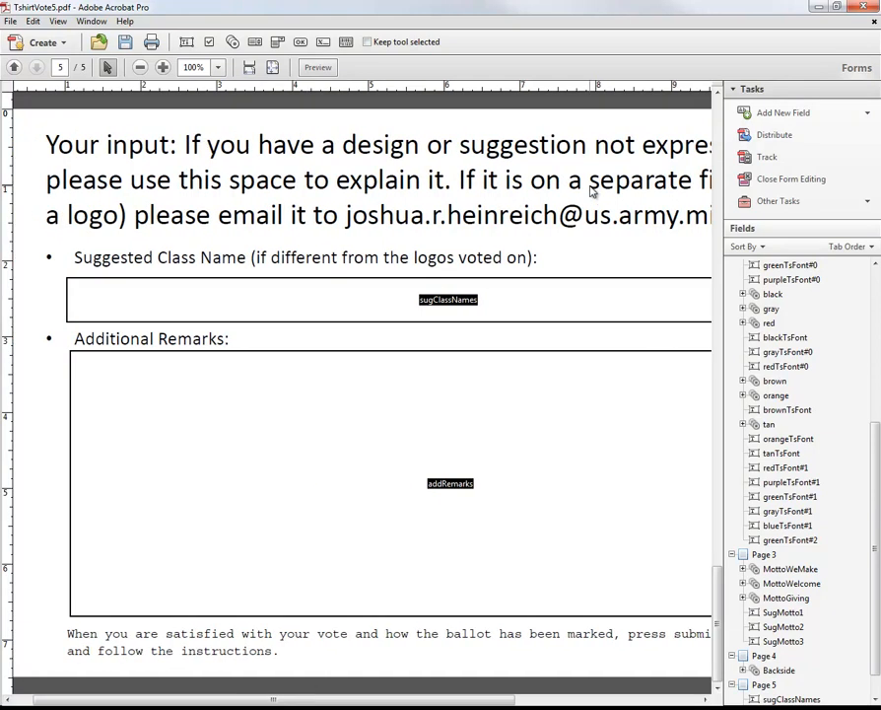
# Step: Preview the form and test Tactical Tech's Strongly Approve, Approve, Neutral and Disapprove radio buttons on page 1
pyautogui.click(321, 67)
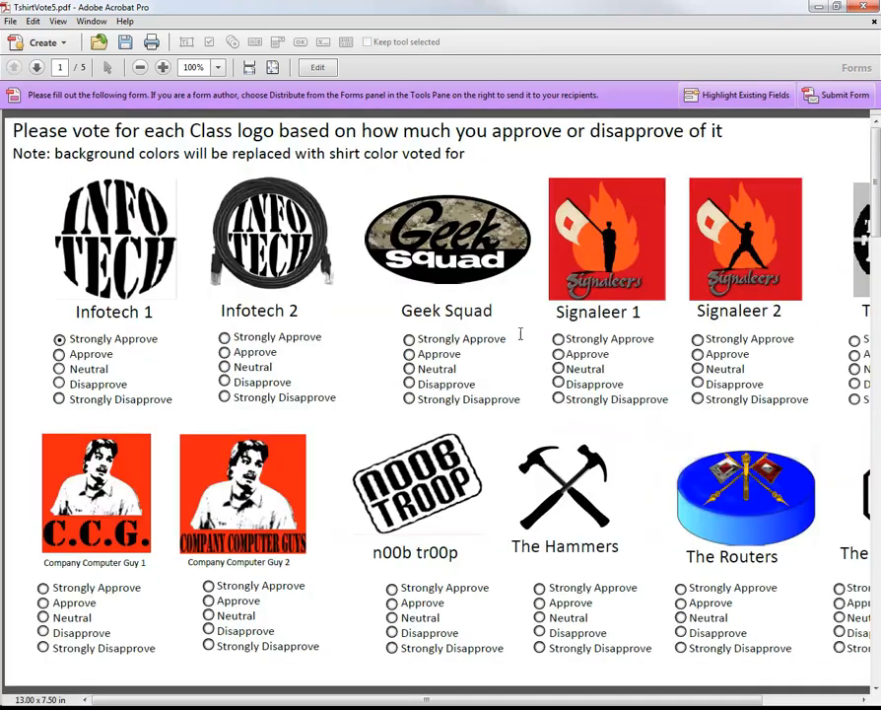
pyautogui.moveTo(220, 701); pyautogui.dragTo(434, 698)
pyautogui.click(739, 349)
pyautogui.click(732, 339)
pyautogui.click(732, 354)
pyautogui.click(731, 368)
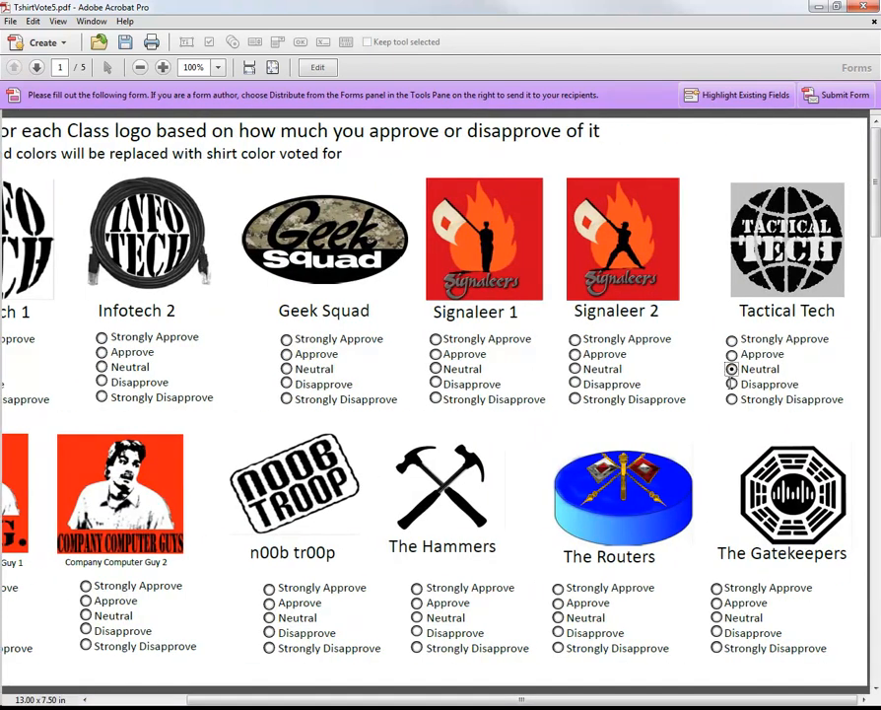
pyautogui.click(732, 384)
# Step: Return to form editing on page 5, give the sugClassNames field a black border, and save the form
pyautogui.moveTo(875, 182); pyautogui.dragTo(873, 661)
pyautogui.click(313, 69)
pyautogui.click(355, 313)
pyautogui.rightClick(359, 321)
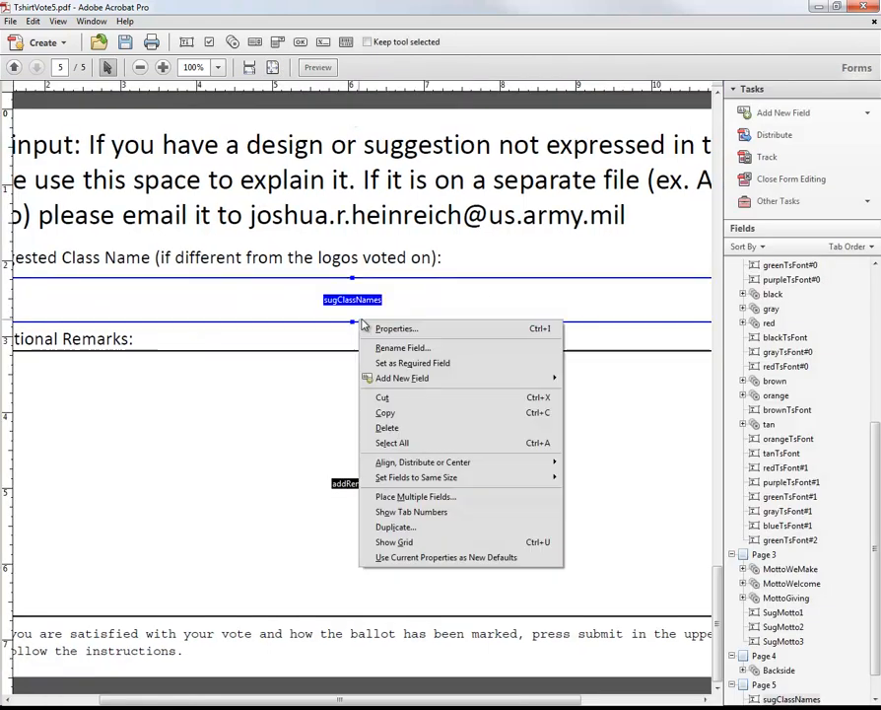
pyautogui.click(446, 331)
pyautogui.click(317, 364)
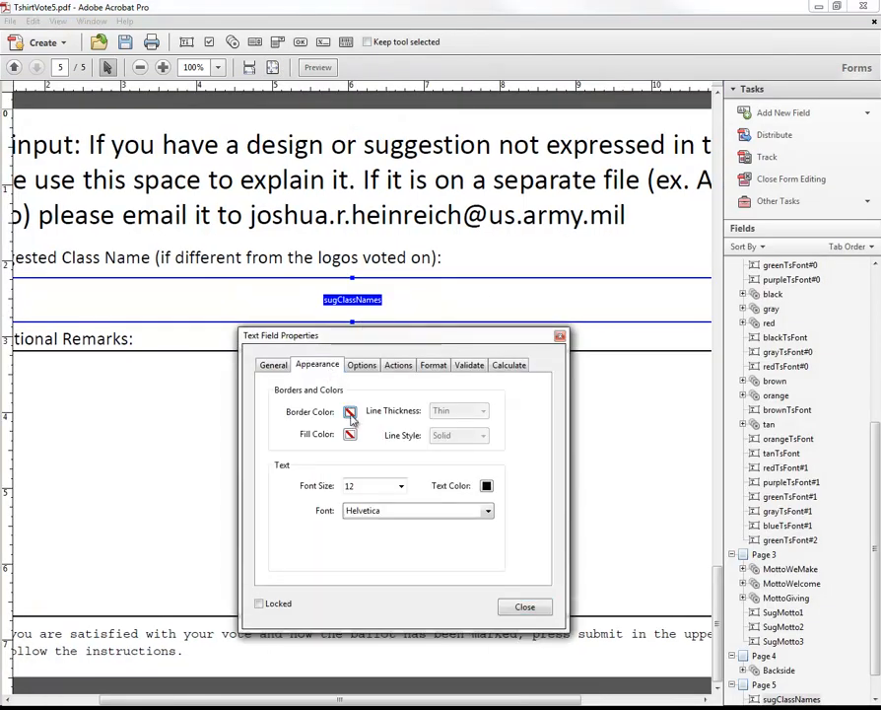
pyautogui.click(351, 414)
pyautogui.click(353, 444)
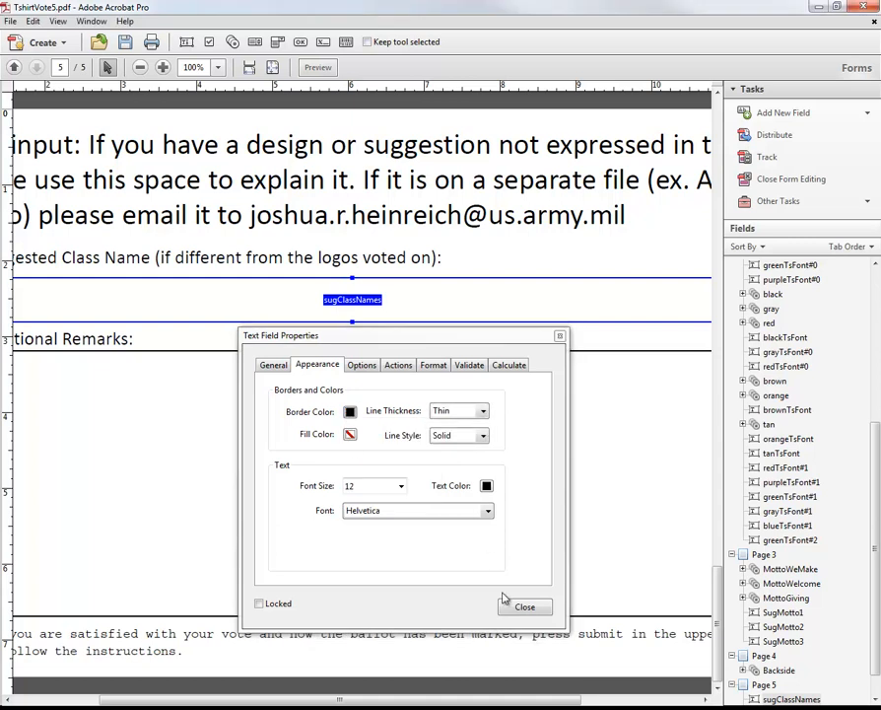
pyautogui.click(522, 607)
pyautogui.click(406, 345)
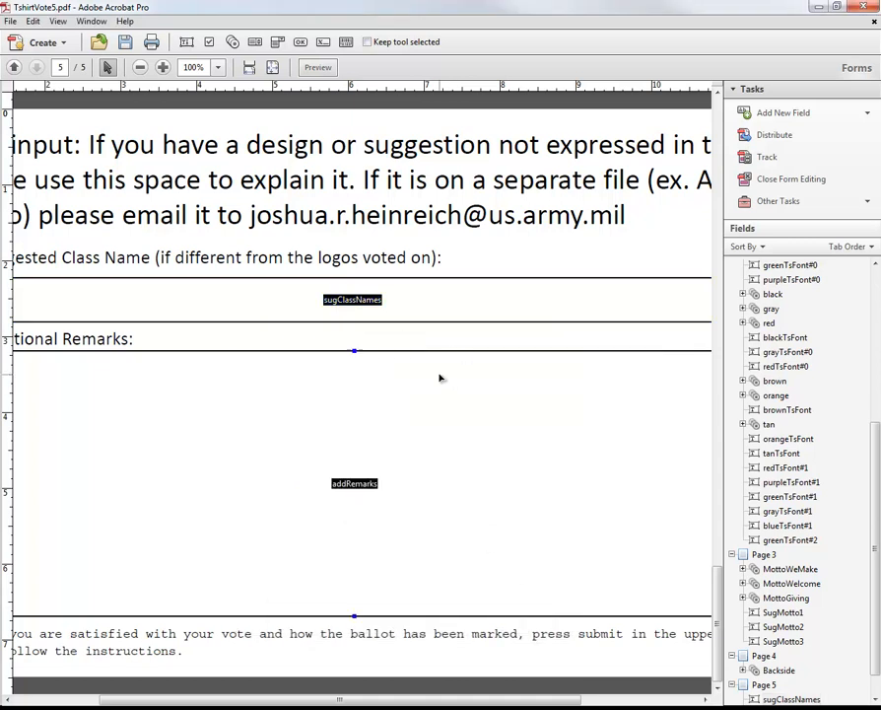
pyautogui.click(312, 70)
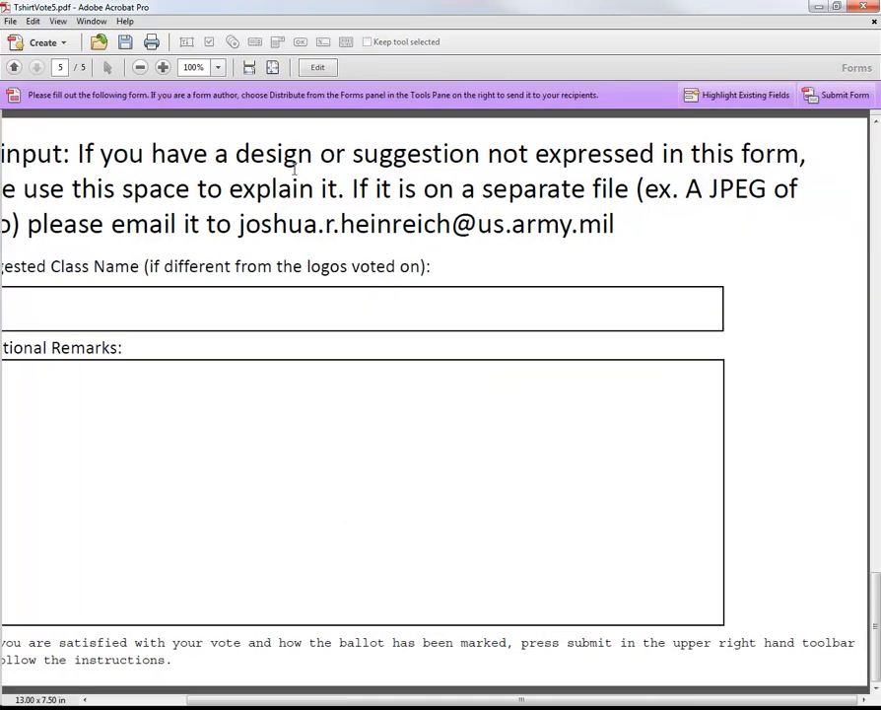
pyautogui.click(10, 21)
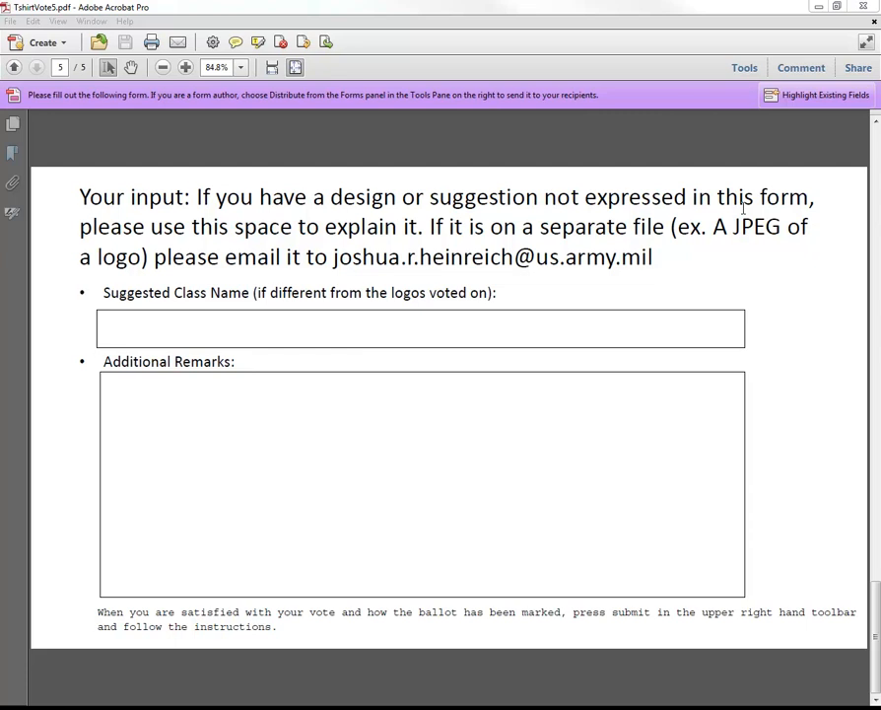
# Step: Set up form distribution with responses manually collected in the email inbox and the form sent automatically using Adobe Acrobat
pyautogui.click(745, 69)
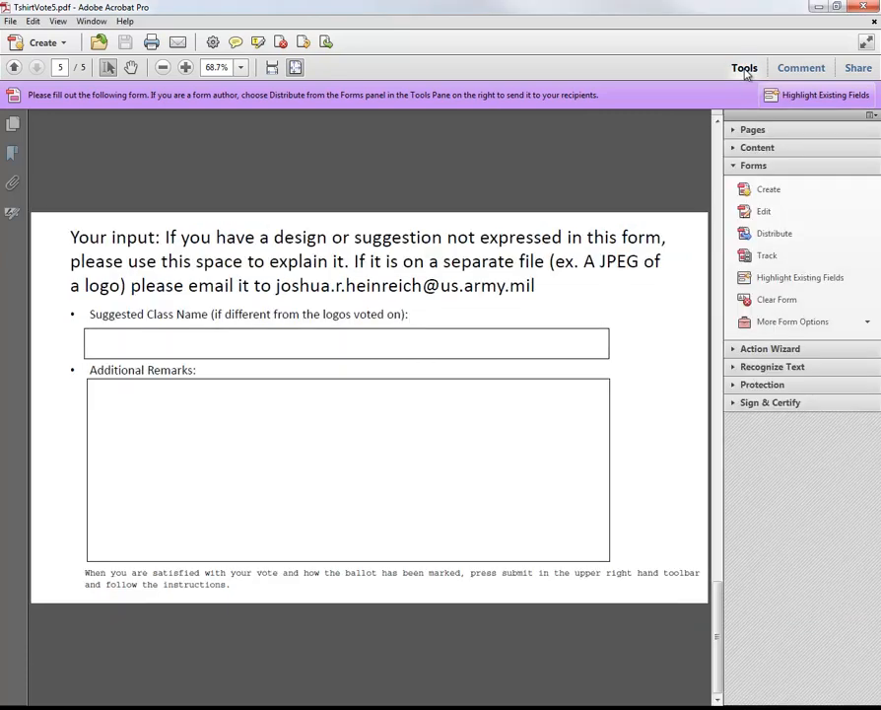
pyautogui.click(775, 235)
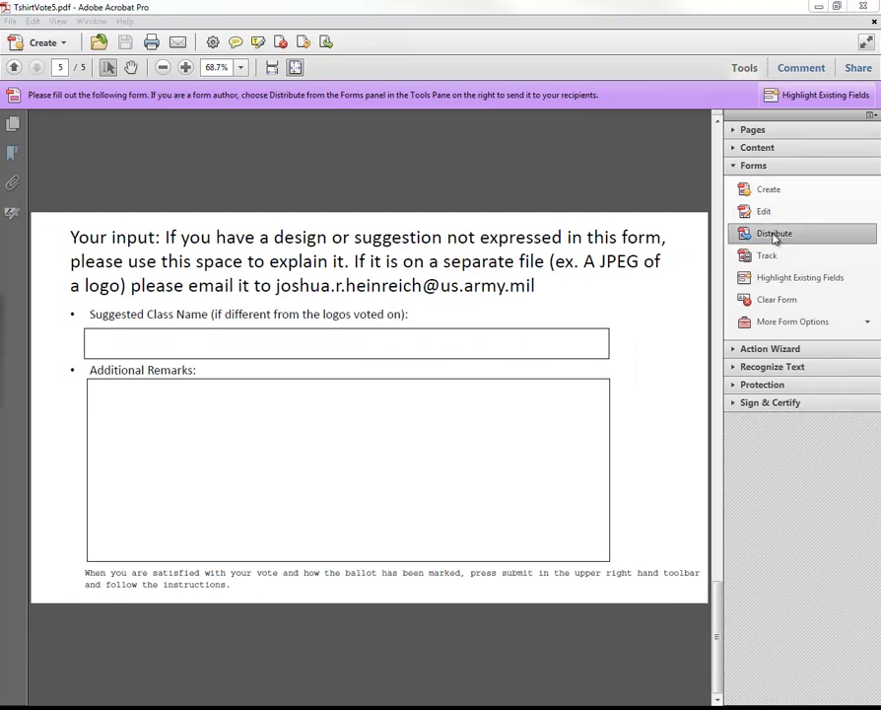
pyautogui.click(581, 216)
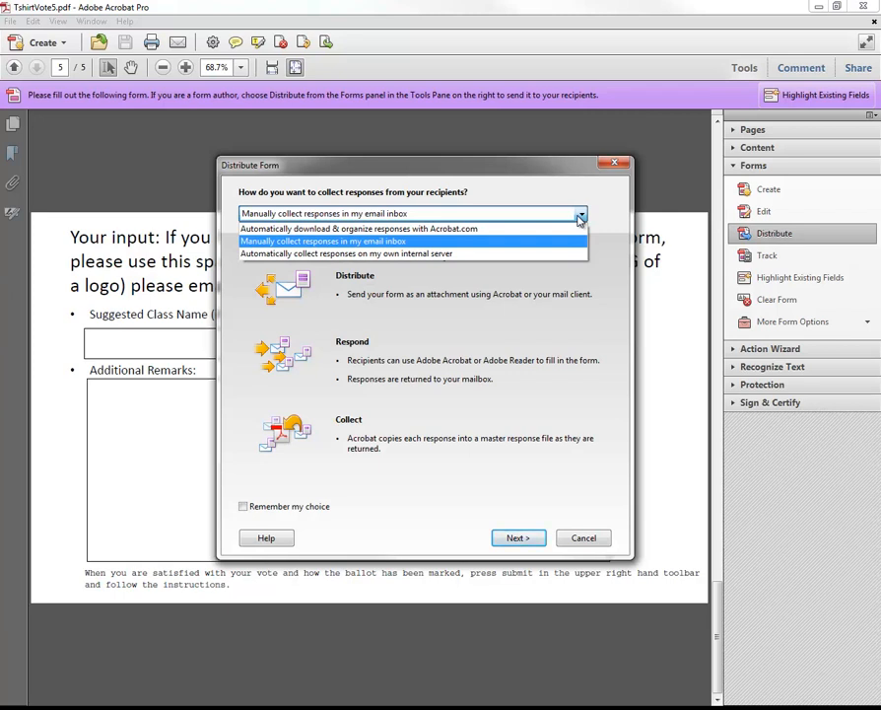
pyautogui.click(579, 219)
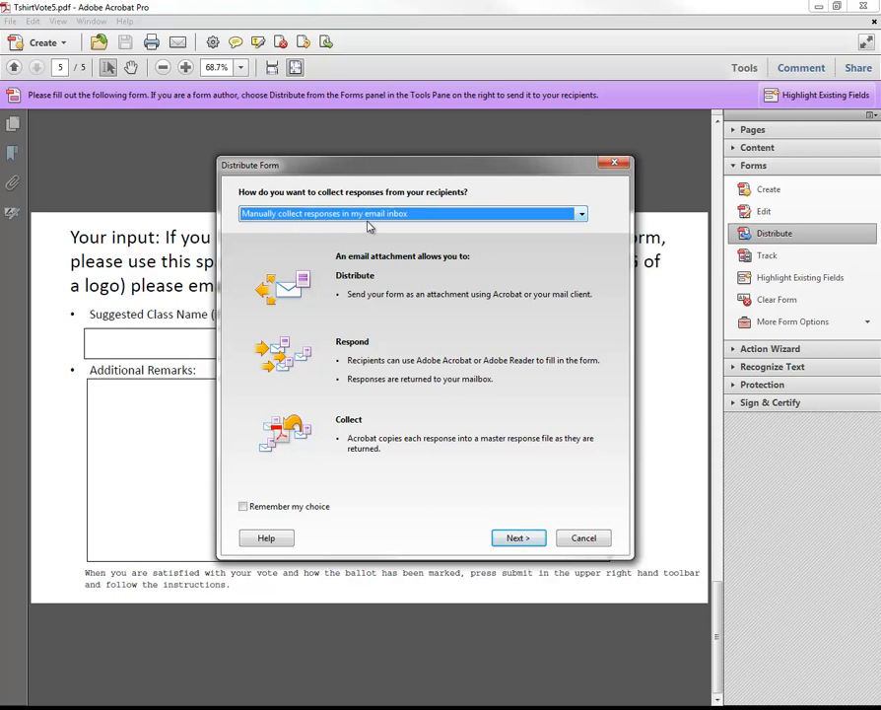
pyautogui.click(518, 538)
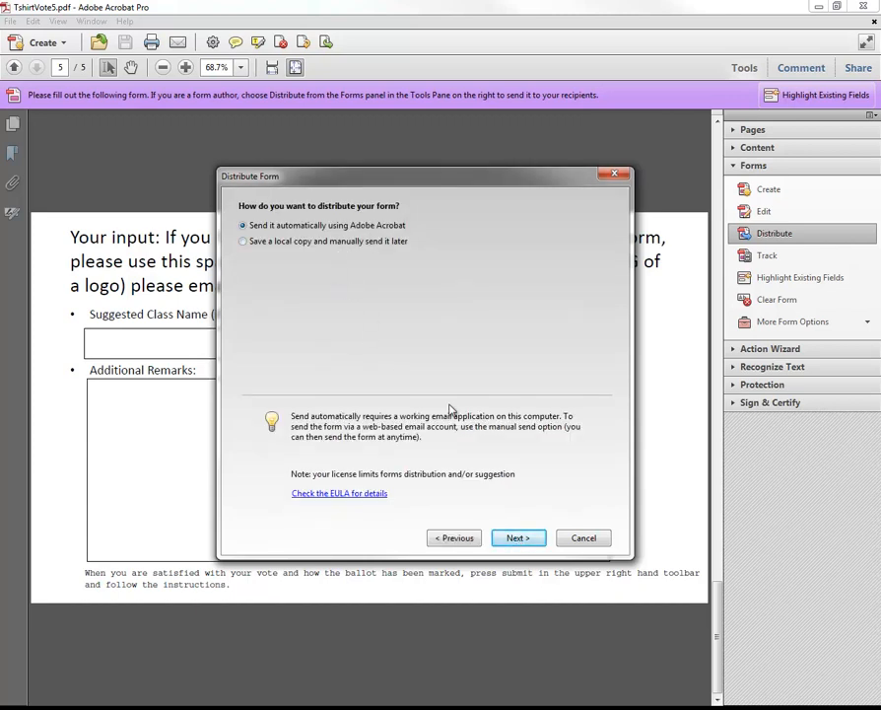
pyautogui.click(517, 538)
# Step: Enter the two recipients' email addresses in the To field of the address book and send the form
pyautogui.click(278, 247)
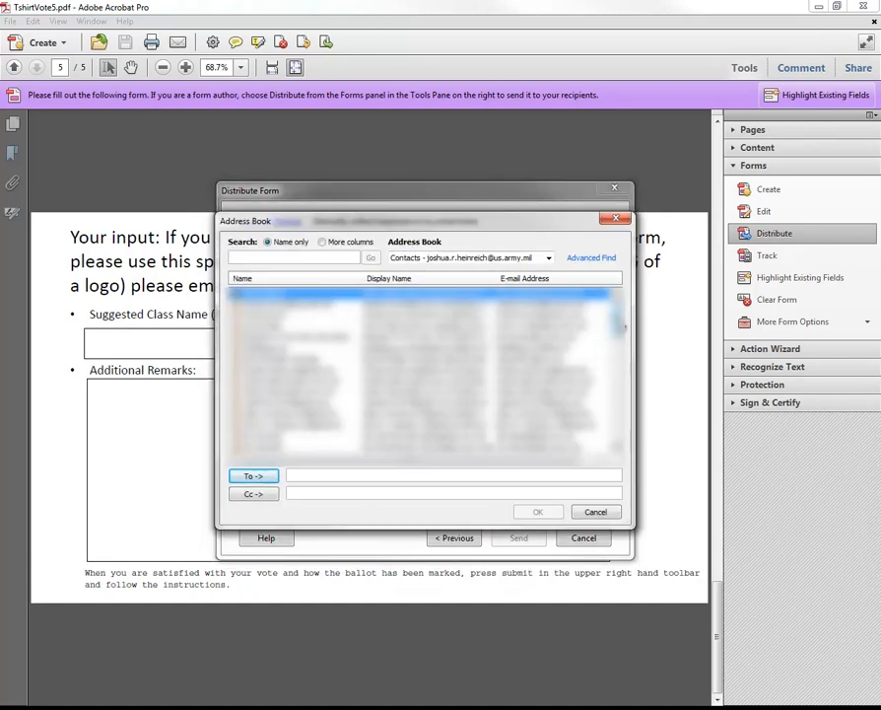
pyautogui.write('be')
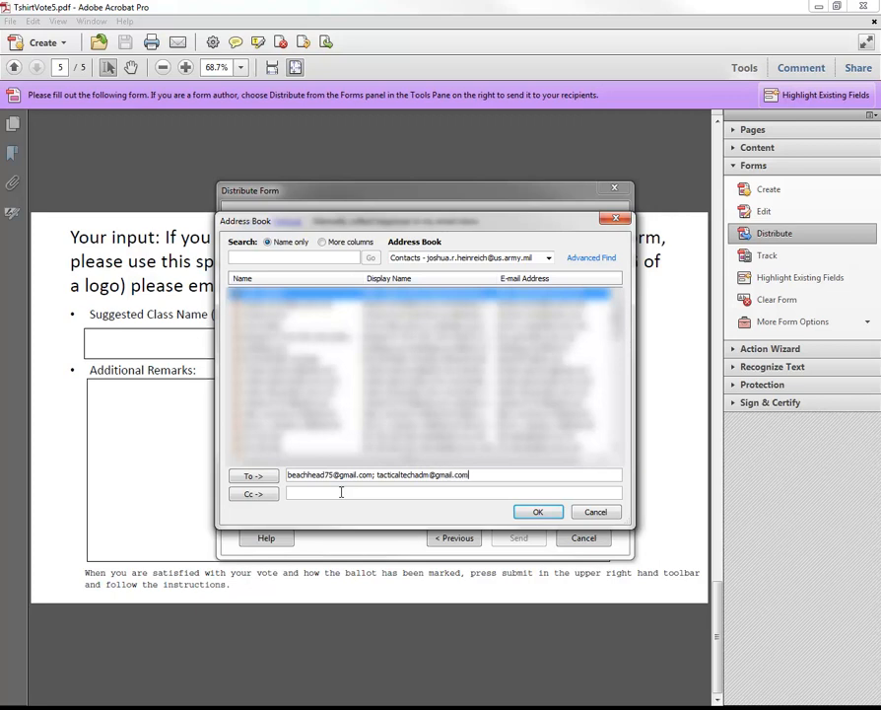
pyautogui.click(536, 514)
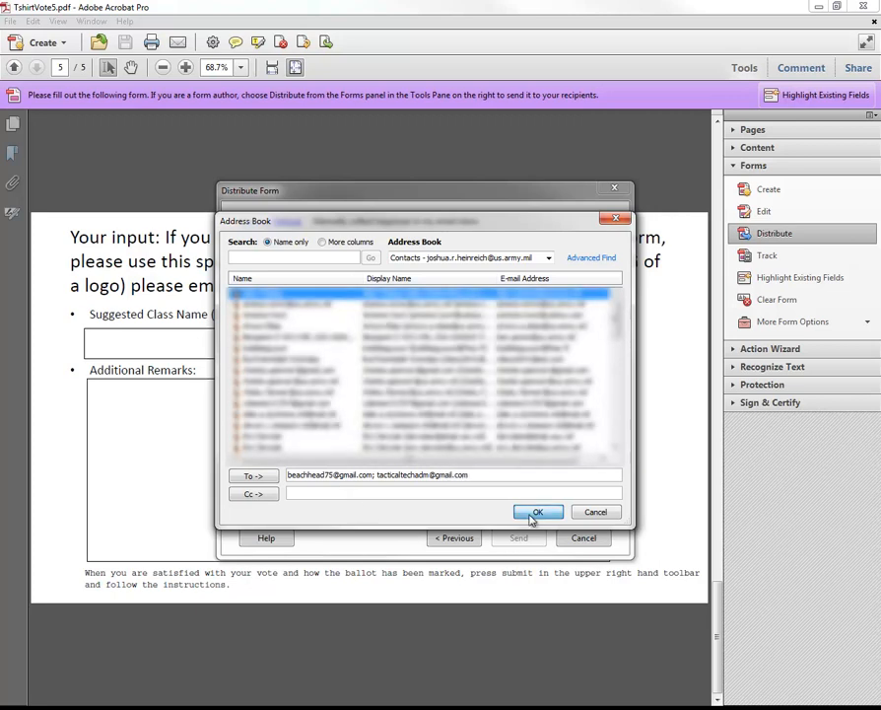
pyautogui.click(513, 542)
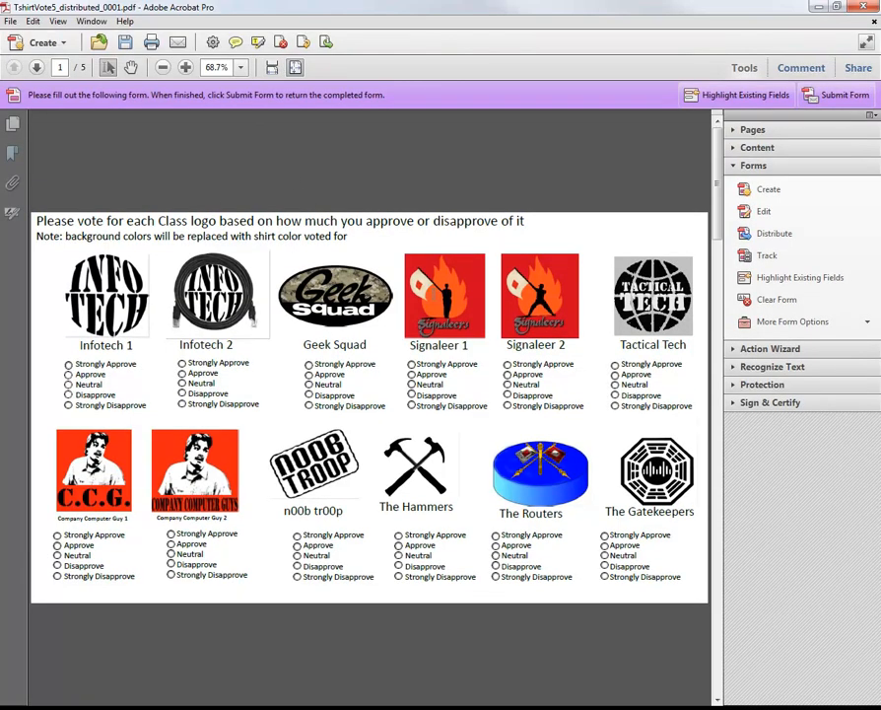
# Step: In the distributed form, vote Strongly Approve for Tactical Tech, Approve for Signaleer 2, Signaleer 1 and Geek Squad, and Disapprove for Infotech 2
pyautogui.click(615, 365)
pyautogui.click(508, 375)
pyautogui.click(412, 375)
pyautogui.click(309, 374)
pyautogui.click(182, 394)
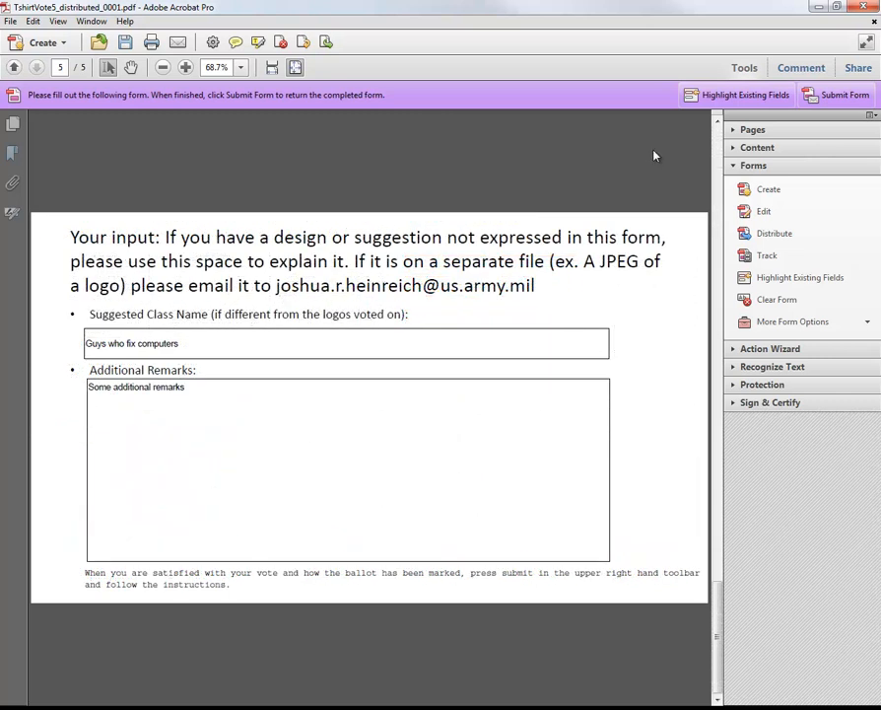
# Step: Submit the completed form with the prefilled sender details through the Desktop Email Application option
pyautogui.click(834, 95)
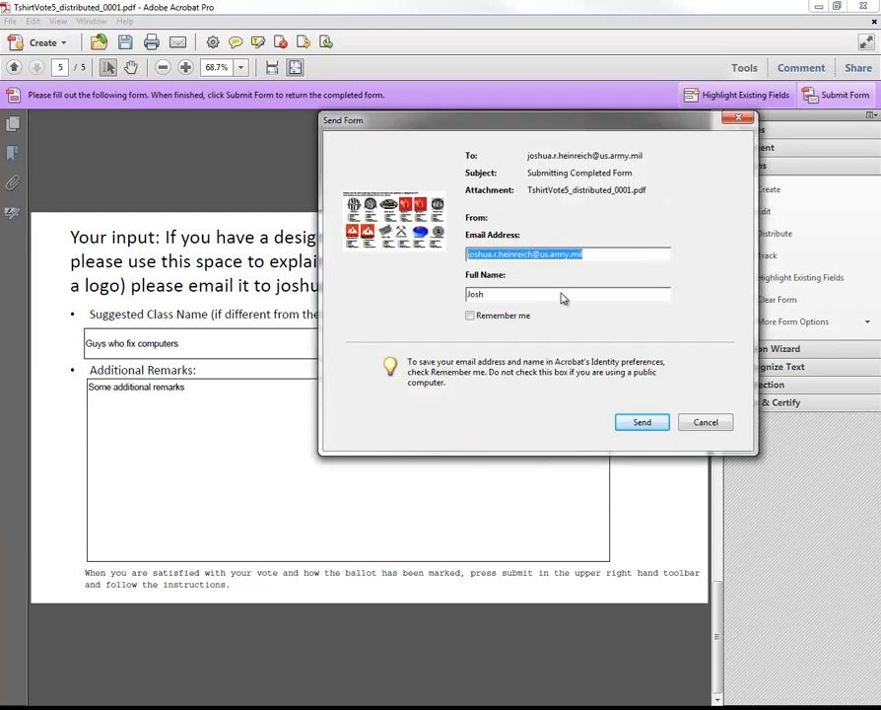
pyautogui.click(642, 422)
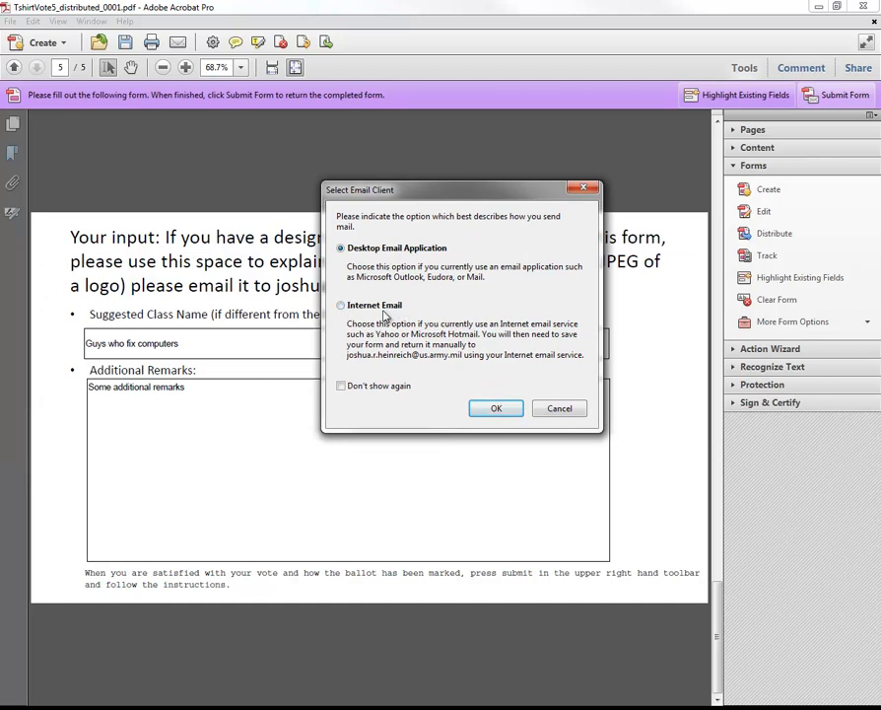
pyautogui.click(495, 411)
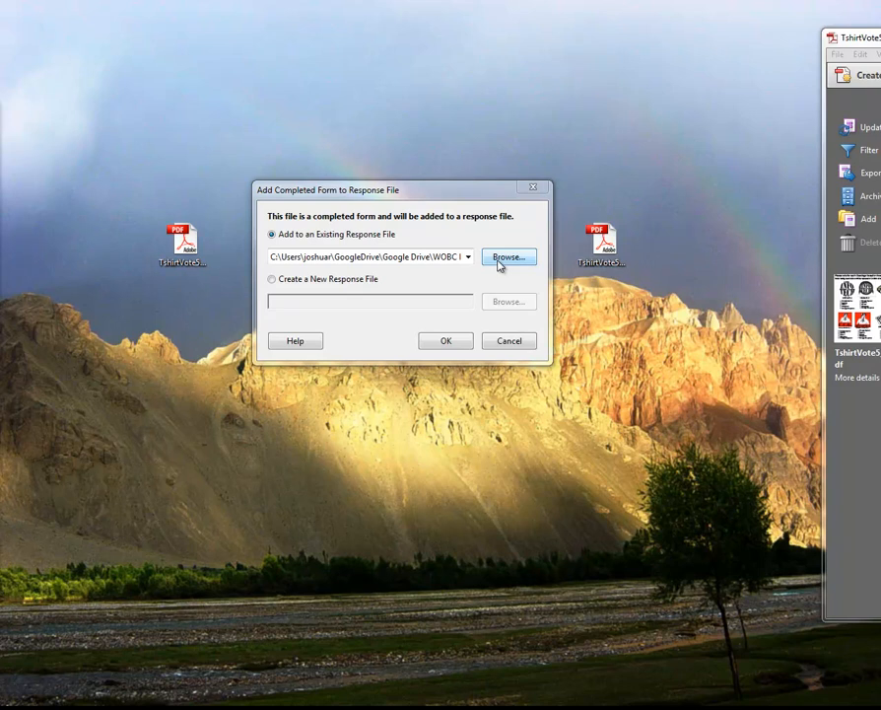
# Step: Select TshirtVote5_distributed_0001.pdf on the Desktop as the existing response file for the completed form
pyautogui.click(508, 257)
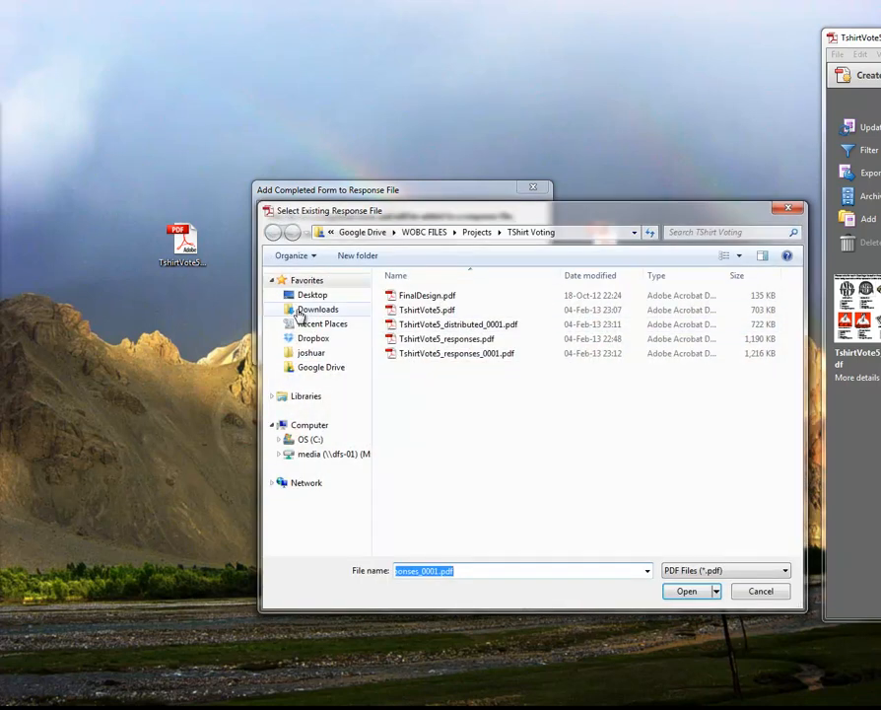
pyautogui.click(311, 296)
pyautogui.moveTo(803, 318); pyautogui.dragTo(796, 442)
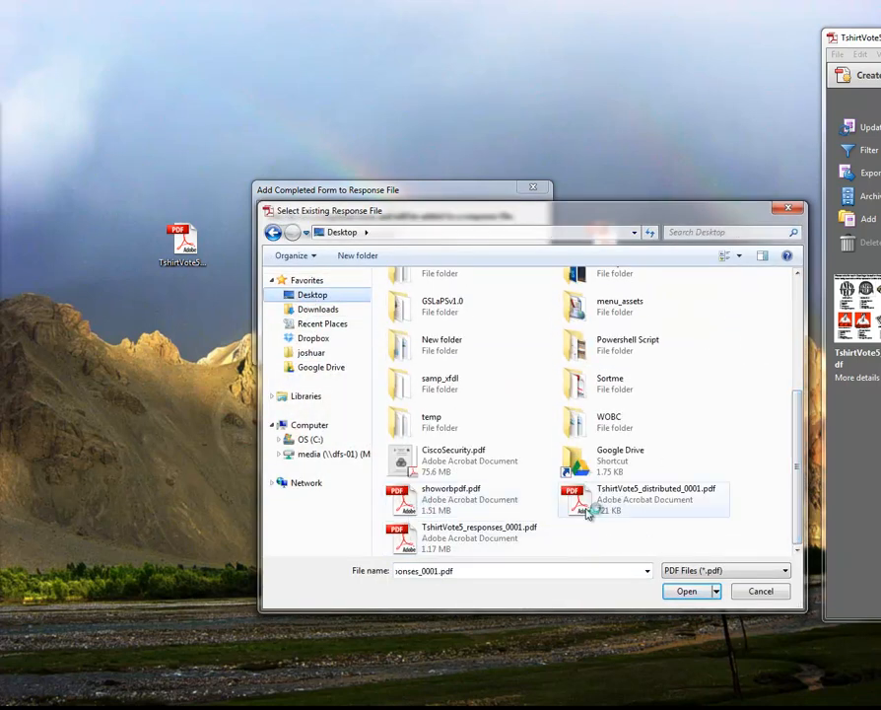
pyautogui.click(621, 502)
pyautogui.click(688, 592)
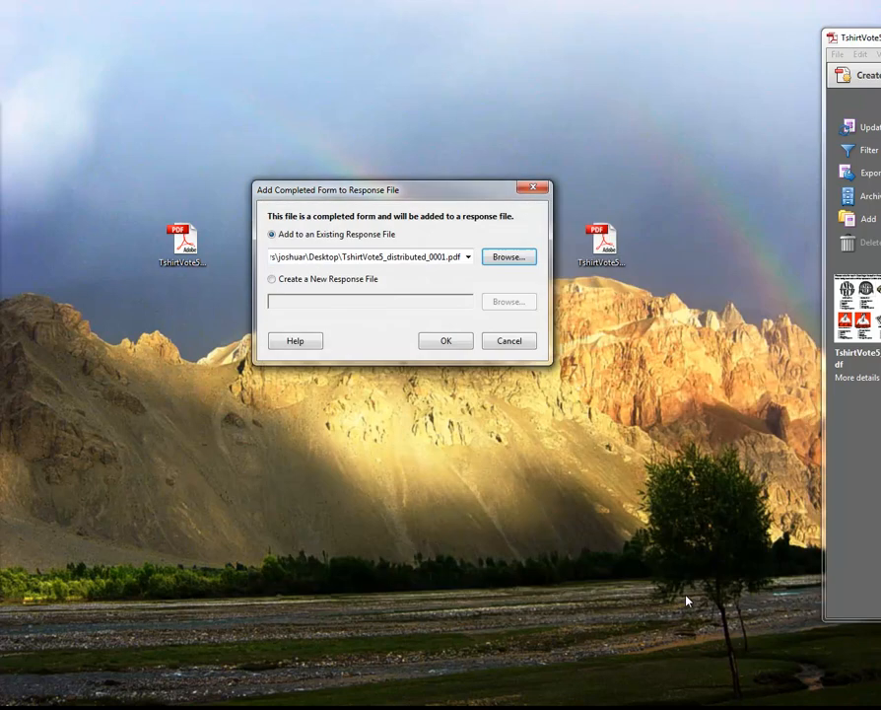
# Step: Replace the chosen response file with TshirtVote5_responses_0001.pdf from the Desktop and add the completed form to it
pyautogui.click(507, 259)
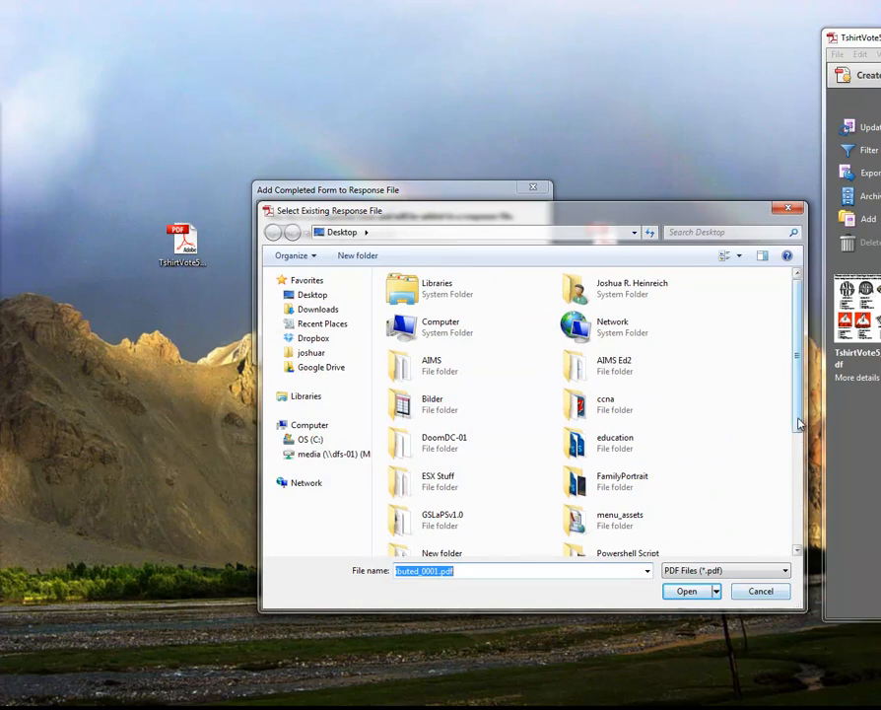
pyautogui.moveTo(799, 420); pyautogui.dragTo(788, 565)
pyautogui.click(509, 549)
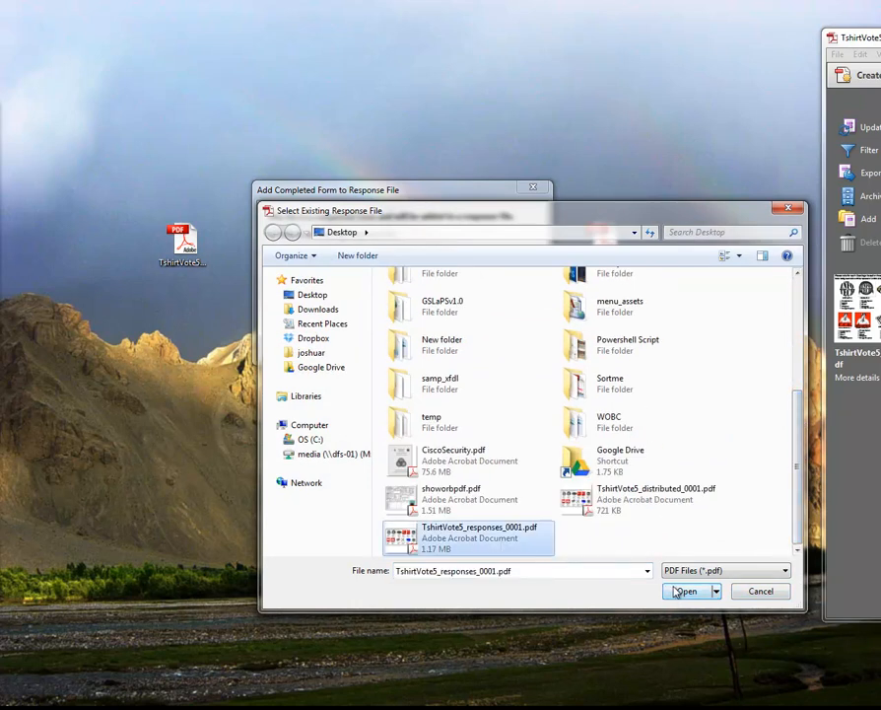
pyautogui.click(675, 594)
pyautogui.click(439, 345)
# Step: Bring the response file window into full view and export all responses to the Desktop as TshirtVote5_responses_0001.csv
pyautogui.moveTo(879, 37); pyautogui.dragTo(483, 1)
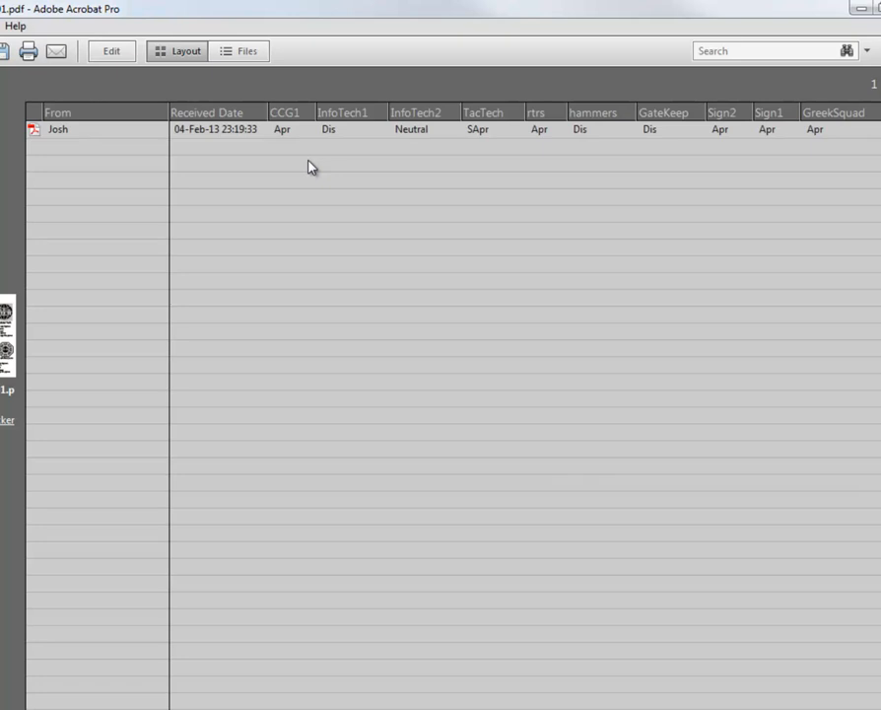
pyautogui.click(352, 129)
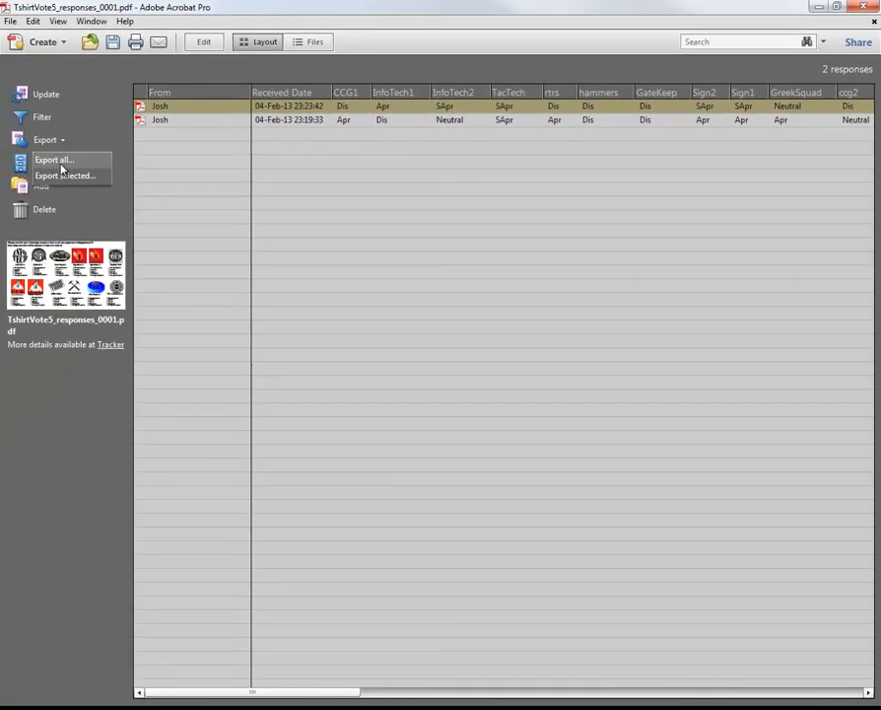
pyautogui.click(60, 165)
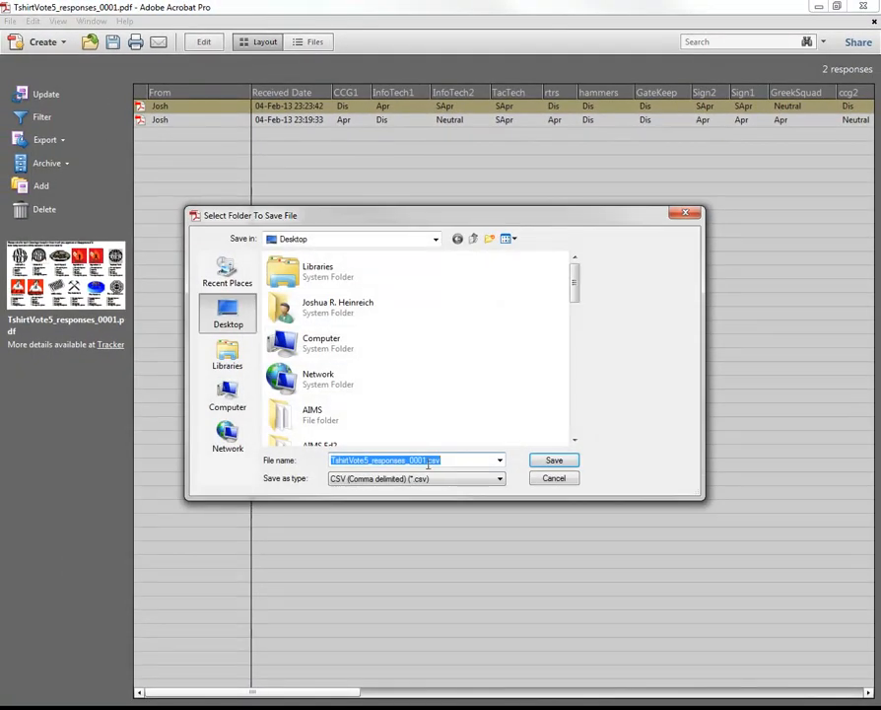
pyautogui.click(555, 460)
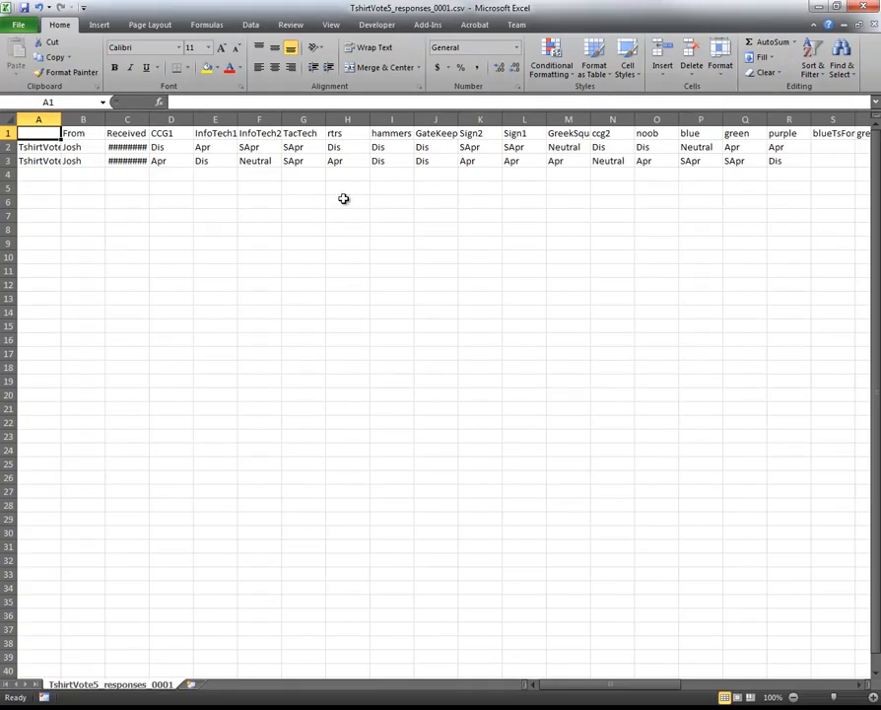
# Step: In the exported CSV in Excel, fit the width of the Received Date column to its contents
pyautogui.click(346, 190)
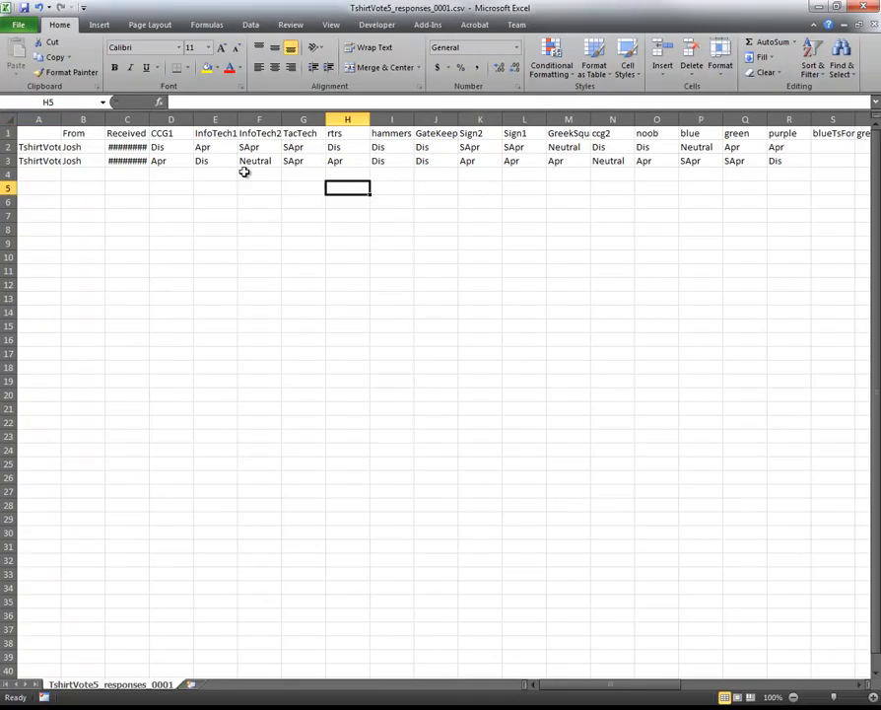
pyautogui.doubleClick(148, 119)
pyautogui.click(158, 189)
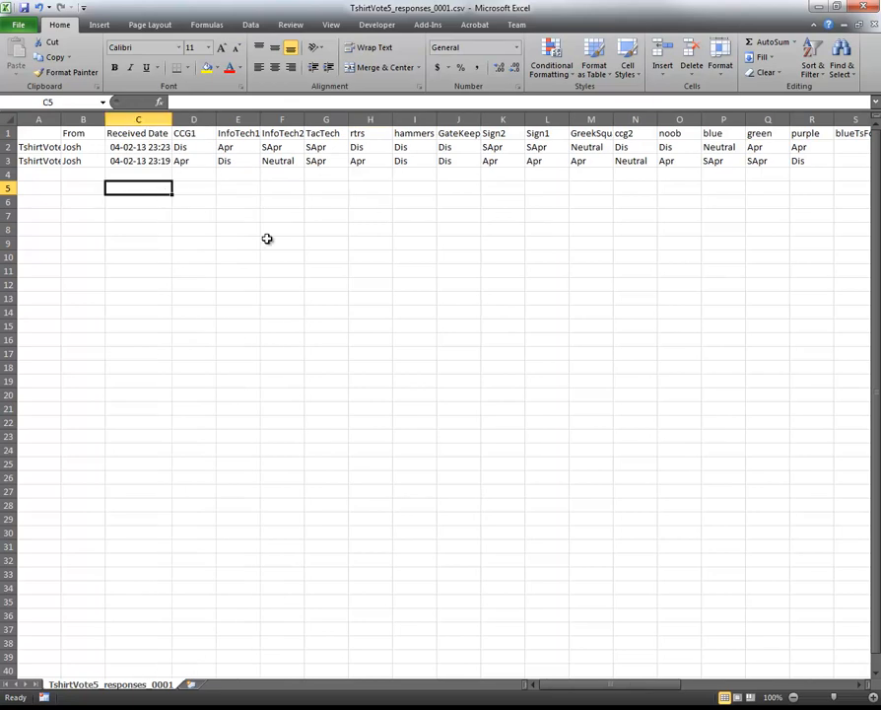
# Step: Examine both exported responses across all columns, from the design and colour votes to the motto, backside and additional remarks fields
pyautogui.press('Right')
pyautogui.press('Right')
pyautogui.press('Right')
pyautogui.press('Right')
pyautogui.press('Right')
pyautogui.press('Right')
pyautogui.press('Right')
pyautogui.press('Right')
pyautogui.press('Right')
pyautogui.press('Right')
pyautogui.press('Right')
pyautogui.press('Right')
pyautogui.press('Right')
pyautogui.press('Right')
pyautogui.press('Right')
pyautogui.press('Right')
pyautogui.press('Right')
pyautogui.press('Right')
pyautogui.press('Right')
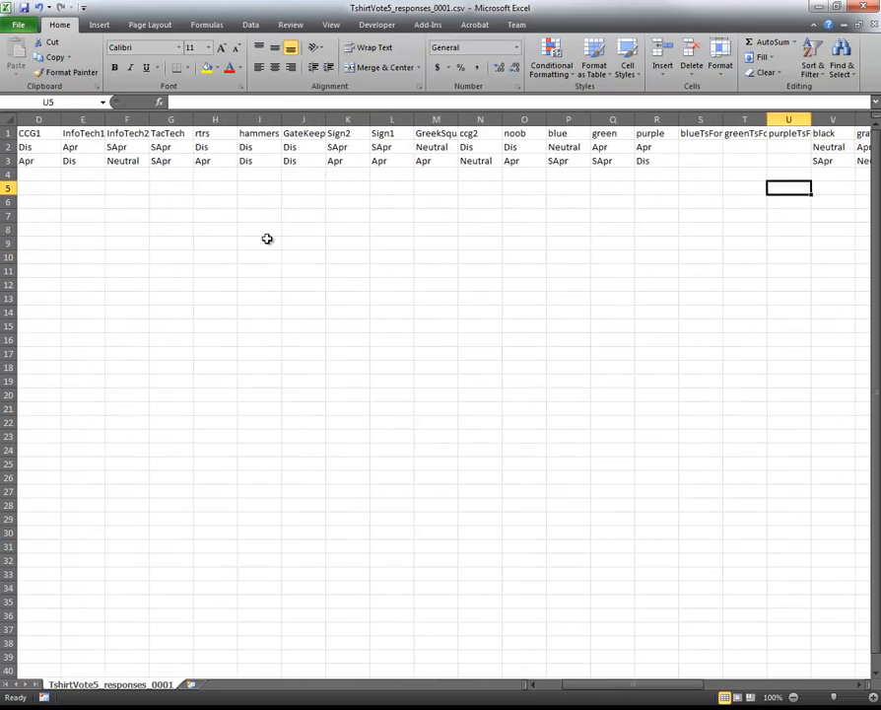
pyautogui.press('Right')
pyautogui.press('Right')
pyautogui.press('Right')
pyautogui.press('Right')
pyautogui.press('Right')
pyautogui.press('Right')
pyautogui.press('Right')
pyautogui.press('Right')
pyautogui.press('Right')
pyautogui.press('Right')
pyautogui.press('Right')
pyautogui.press('Right')
pyautogui.press('Right')
pyautogui.press('Right')
pyautogui.press('Right')
pyautogui.press('Right')
pyautogui.press('Right')
pyautogui.press('Right')
pyautogui.press('Right')
pyautogui.press('Right')
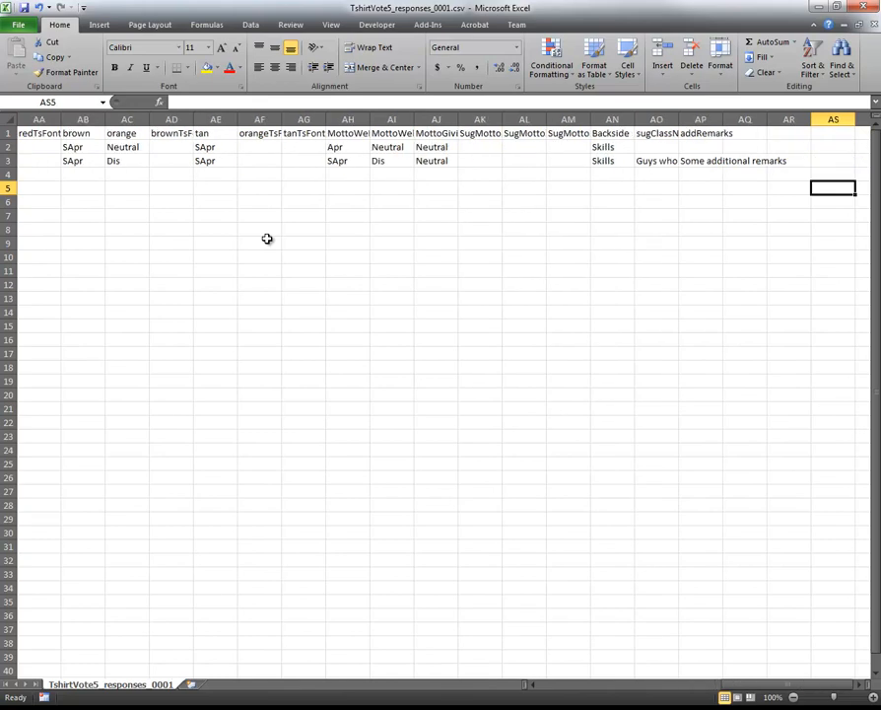
pyautogui.press('Up')
pyautogui.press('Up')
pyautogui.press('Left')
pyautogui.press('Left')
pyautogui.press('Left')
pyautogui.press('Left')
pyautogui.press('Left')
pyautogui.press('Left')
pyautogui.press('Left')
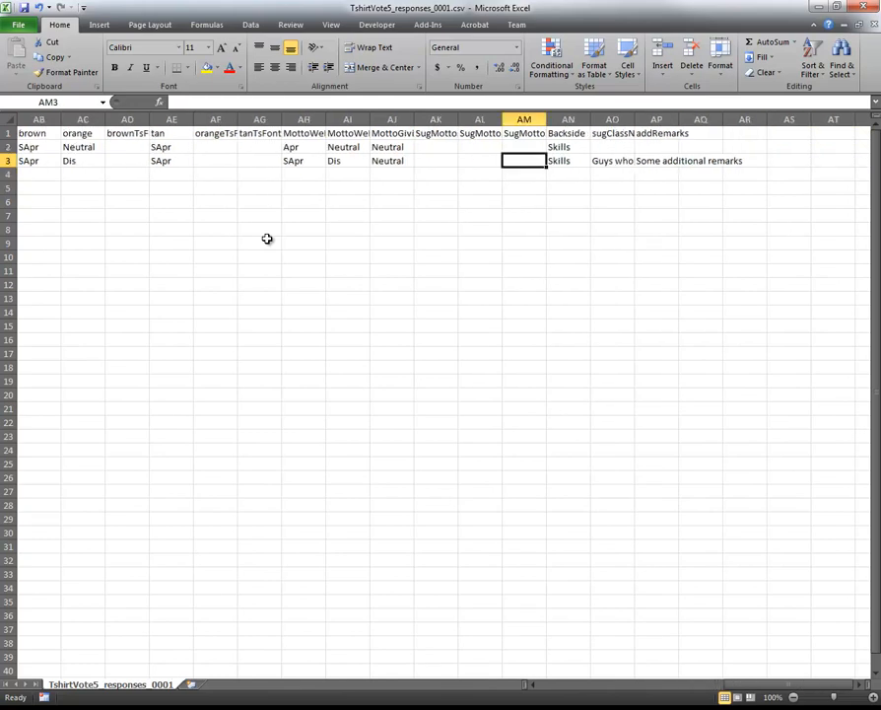
pyautogui.press('Left')
pyautogui.press('Left')
pyautogui.press('Left')
pyautogui.press('Left')
pyautogui.press('Left')
pyautogui.press('Left')
pyautogui.press('Left')
pyautogui.press('Left')
pyautogui.press('Left')
pyautogui.press('Left')
pyautogui.press('Left')
pyautogui.press('Left')
pyautogui.press('Left')
pyautogui.press('Left')
pyautogui.press('Left')
pyautogui.press('Left')
pyautogui.press('Left')
pyautogui.press('Left')
pyautogui.press('Left')
pyautogui.press('Left')
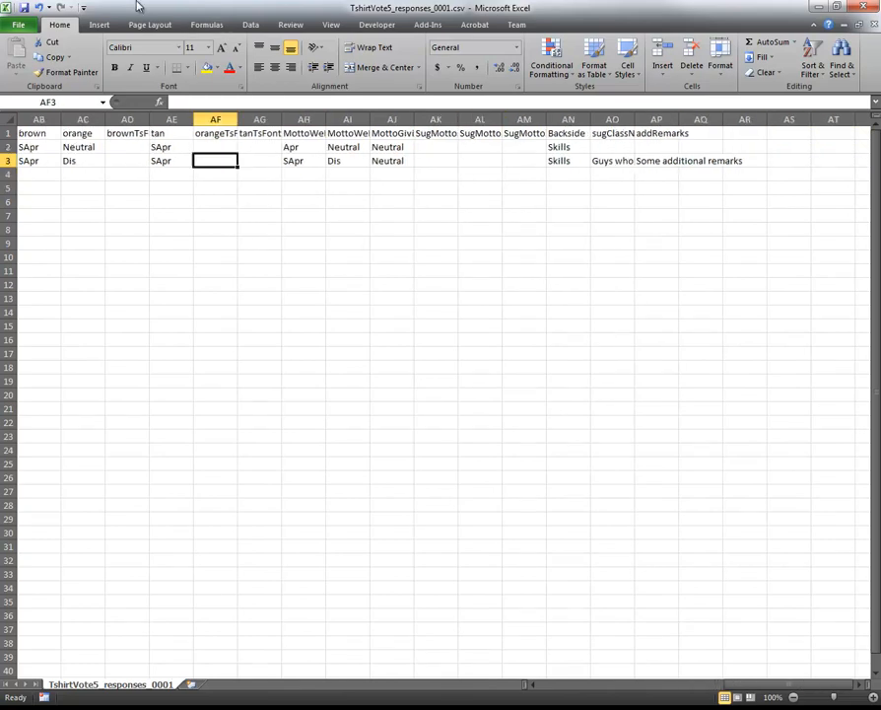
pyautogui.press('Left')
pyautogui.press('Left')
pyautogui.press('Left')
pyautogui.press('Left')
pyautogui.press('Left')
pyautogui.press('Left')
pyautogui.press('Left')
pyautogui.press('Left')
pyautogui.press('Left')
pyautogui.press('Left')
pyautogui.press('Left')
pyautogui.press('Left')
pyautogui.press('Left')
pyautogui.press('Left')
pyautogui.press('Left')
pyautogui.press('Left')
pyautogui.press('Left')
pyautogui.press('Left')
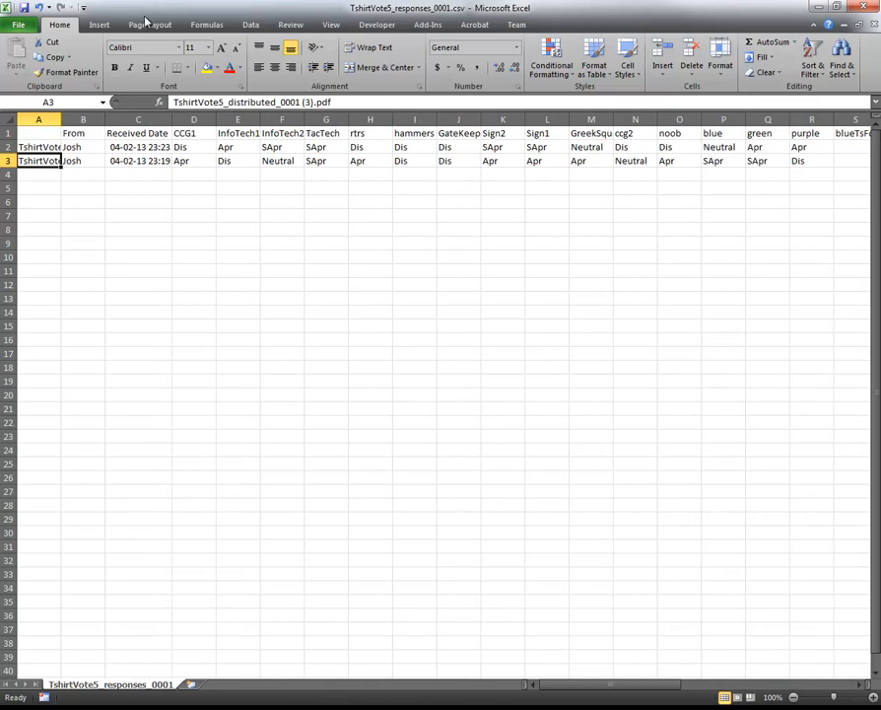